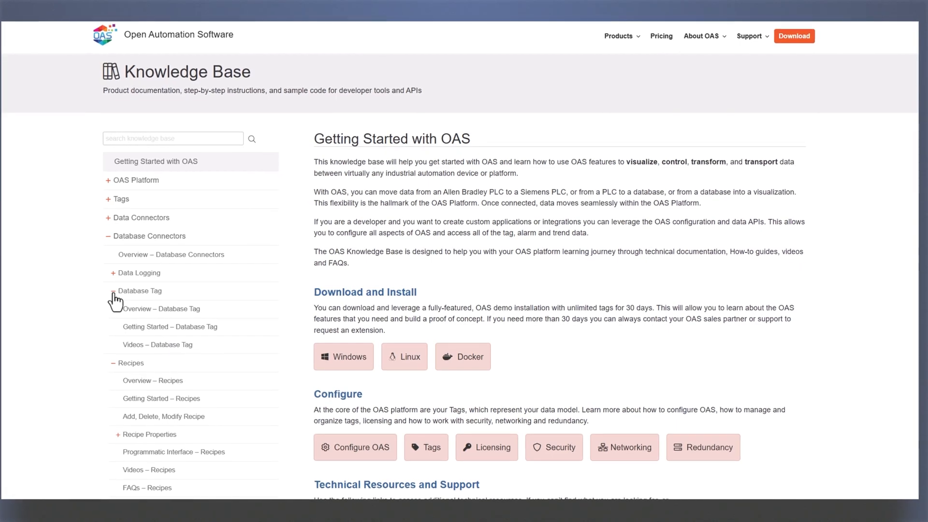
- Review the database, device and IoT connector sections of the knowledge base, plus the recipe overview's Narrow Table and Wide Table formats
{"action": "left_click", "coordinate": [115, 290]}
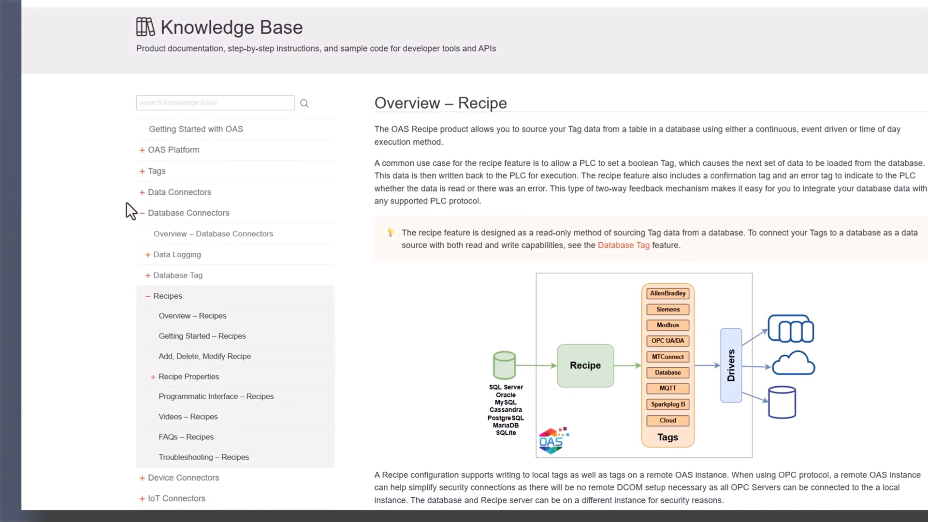
{"action": "left_click", "coordinate": [141, 213]}
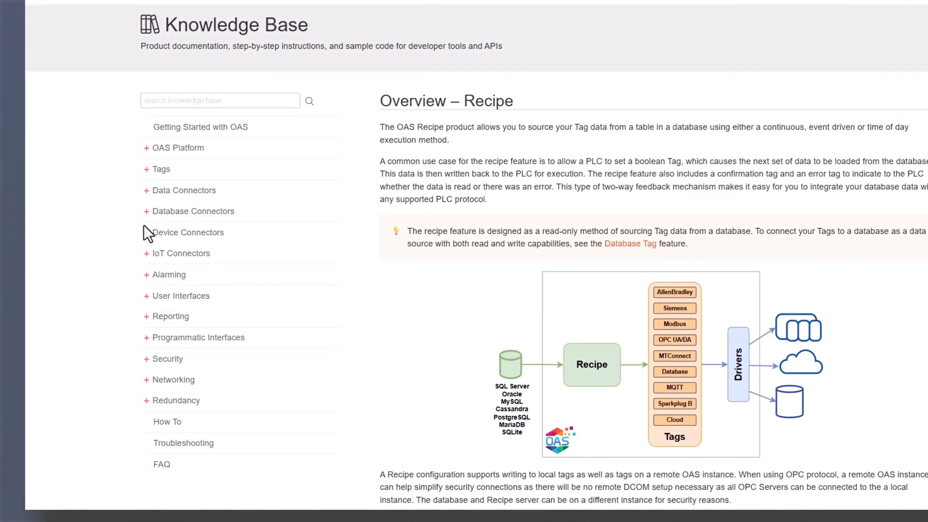
{"action": "left_click", "coordinate": [146, 232]}
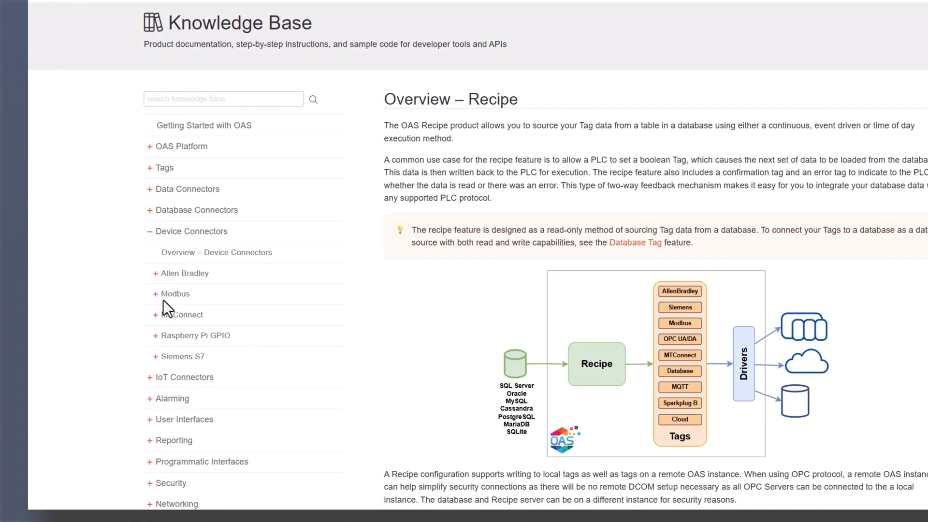
{"action": "left_click", "coordinate": [150, 193]}
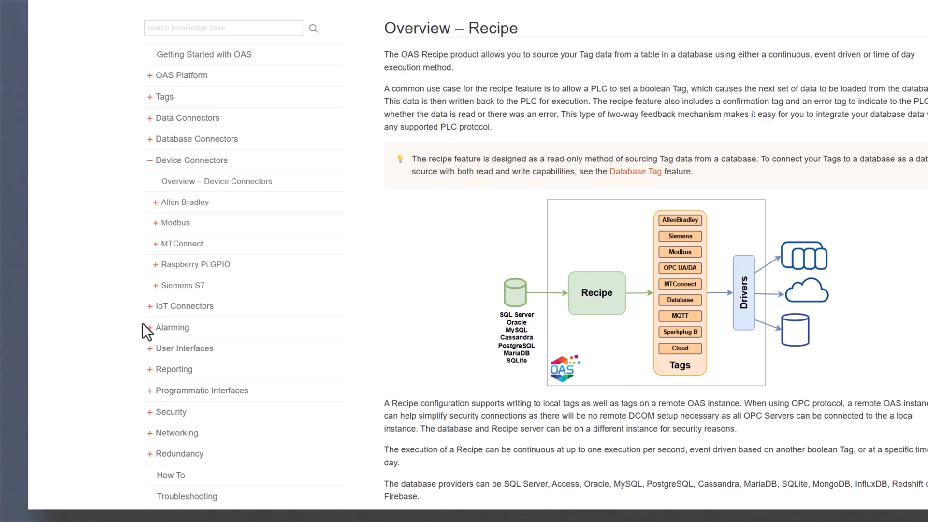
{"action": "left_click", "coordinate": [150, 310]}
{"action": "scroll", "coordinate": [141, 314], "scroll_direction": "down", "scroll_amount": 1}
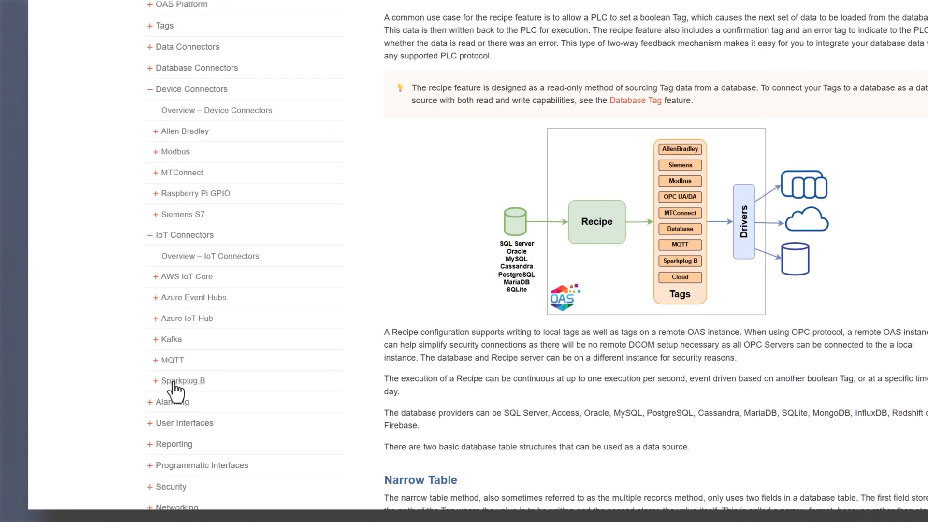
{"action": "left_click", "coordinate": [149, 89]}
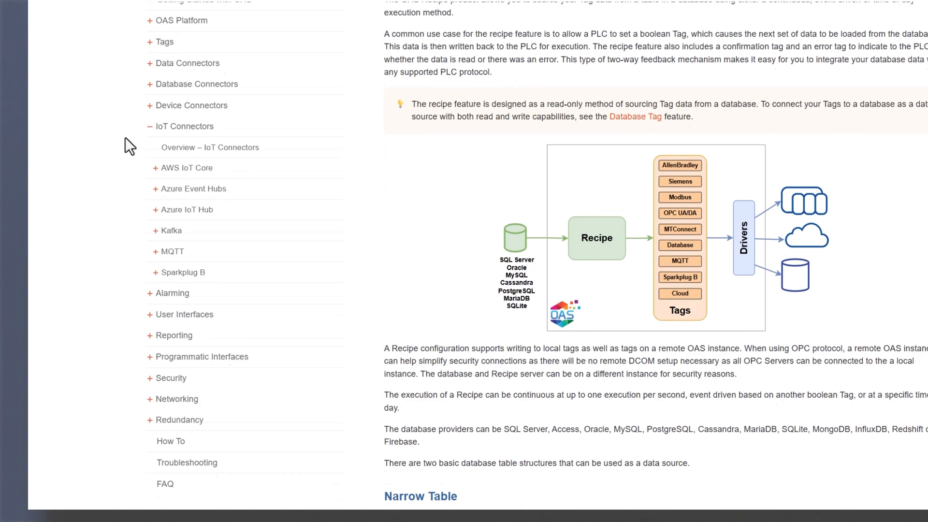
{"action": "scroll", "coordinate": [126, 138], "scroll_direction": "up", "scroll_amount": 2}
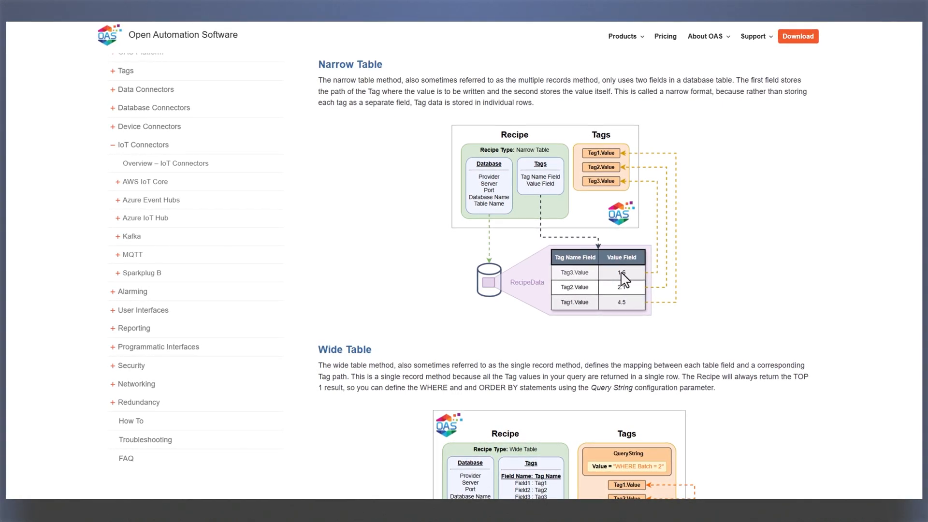
{"action": "scroll", "coordinate": [630, 292], "scroll_direction": "down", "scroll_amount": 5}
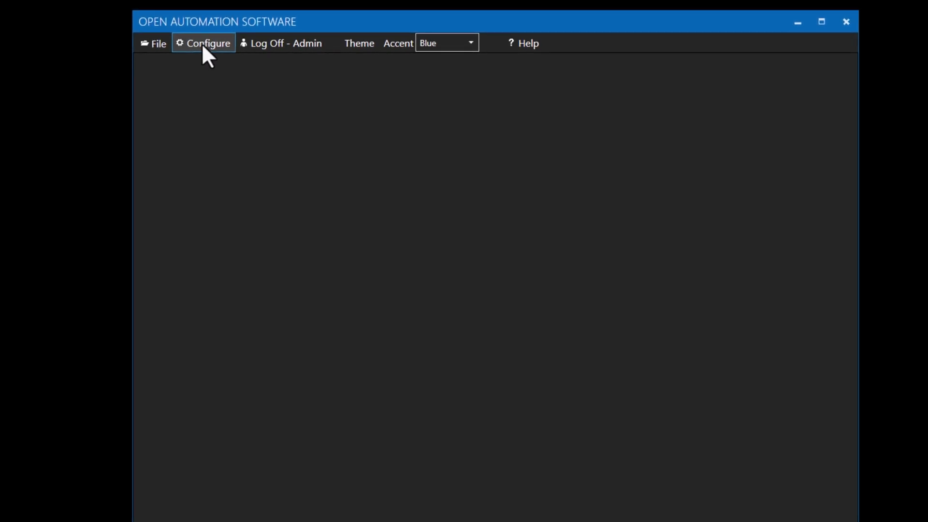
- Switch to Open Automation Software and examine the settings of the Value 1, Value 2 and Value 3 tags in the tag configuration
{"action": "left_click", "coordinate": [202, 43]}
{"action": "left_click", "coordinate": [202, 83]}
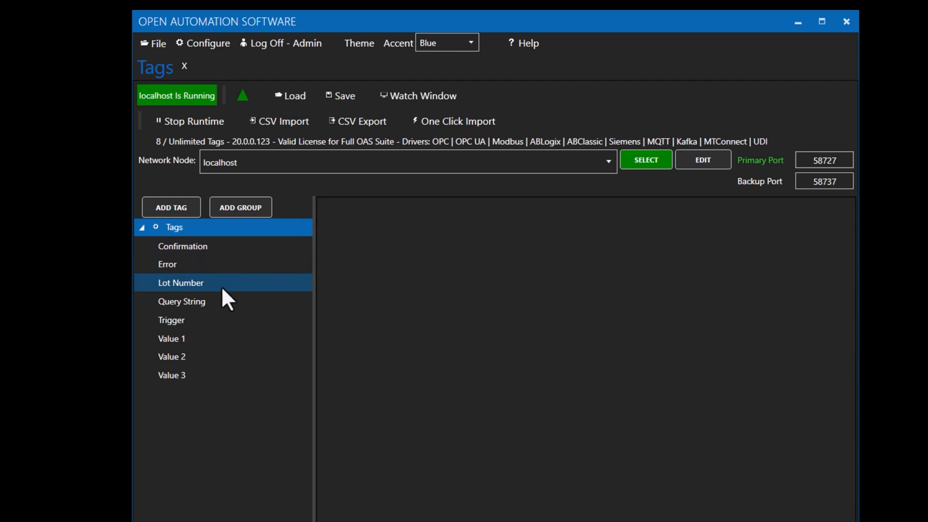
{"action": "left_click", "coordinate": [189, 338]}
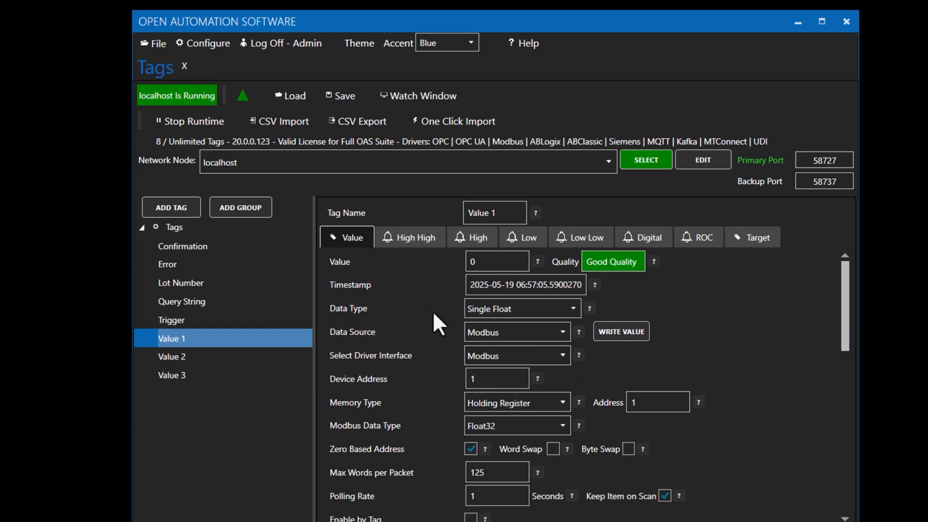
{"action": "left_click", "coordinate": [203, 357]}
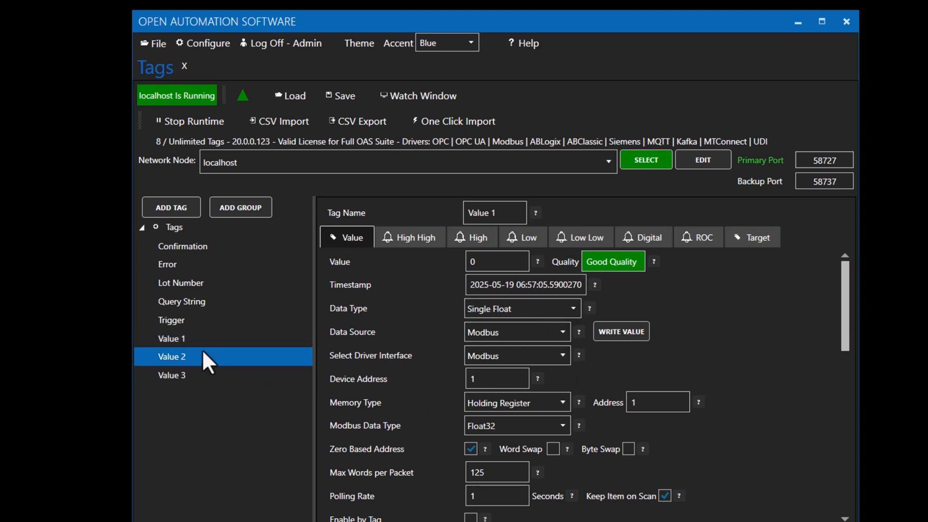
{"action": "left_click", "coordinate": [175, 376]}
{"action": "left_click", "coordinate": [178, 336]}
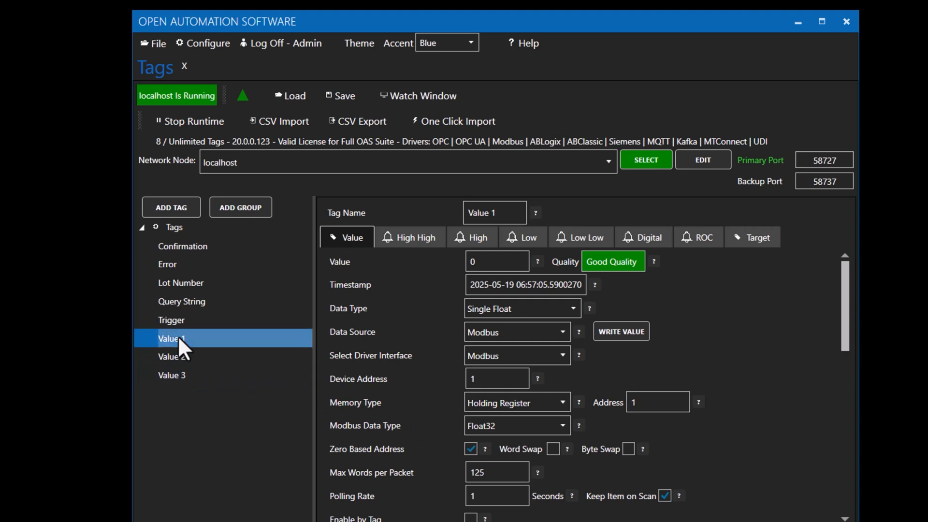
- Examine the data type, source and addressing of the Lot Number, Confirmation, Error and Query String tags
{"action": "left_click", "coordinate": [192, 284]}
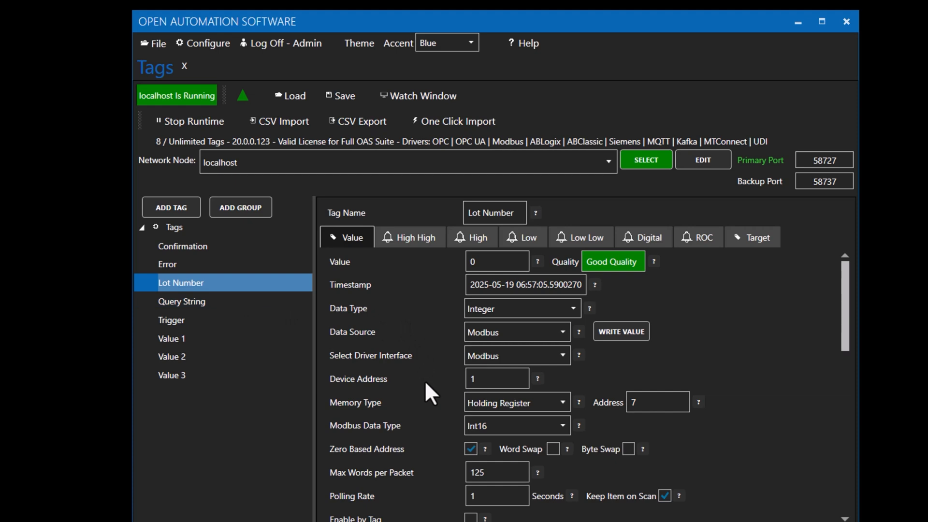
{"action": "left_click", "coordinate": [204, 246]}
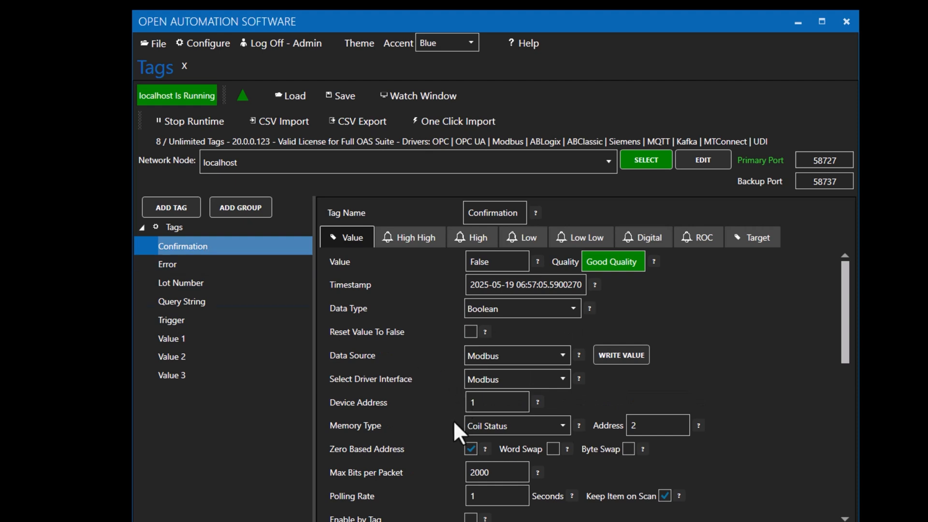
{"action": "left_click", "coordinate": [186, 266]}
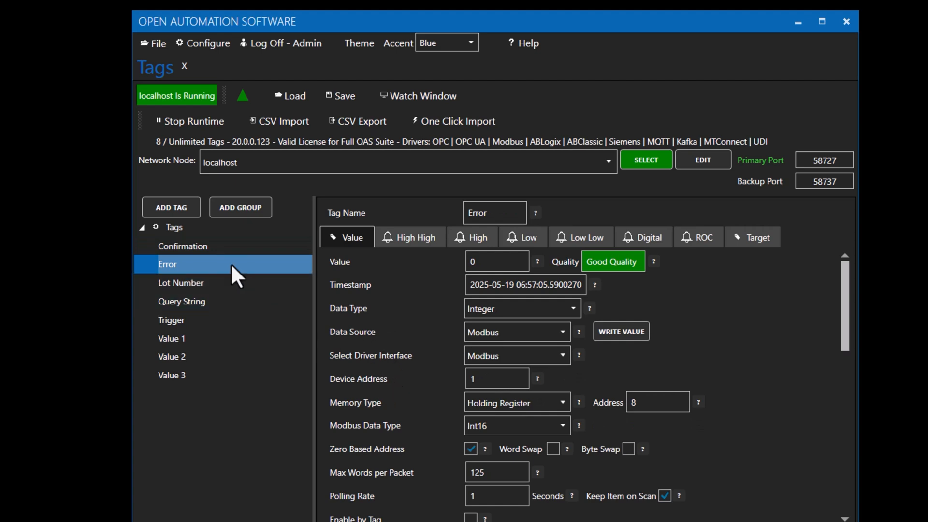
{"action": "left_click", "coordinate": [186, 301]}
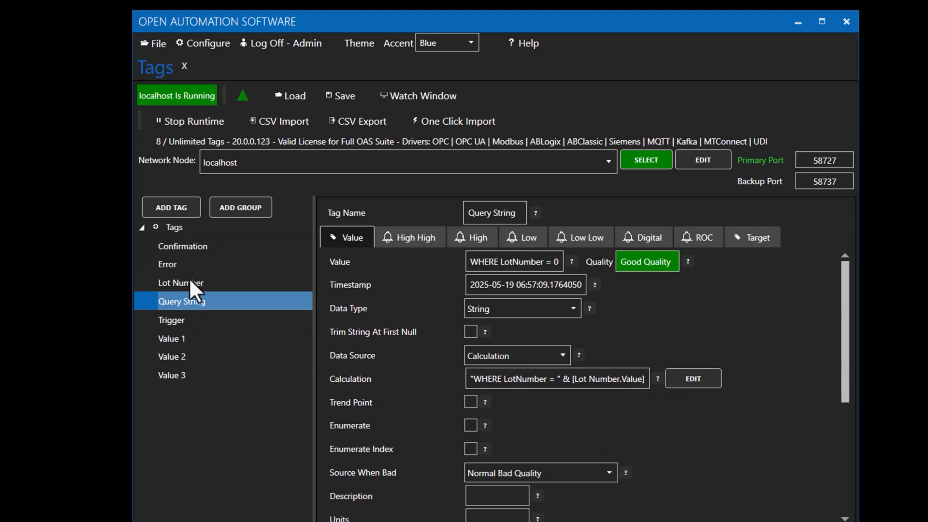
- Open the recipe configuration and name the new recipe Wide Recipe
{"action": "left_click", "coordinate": [211, 46]}
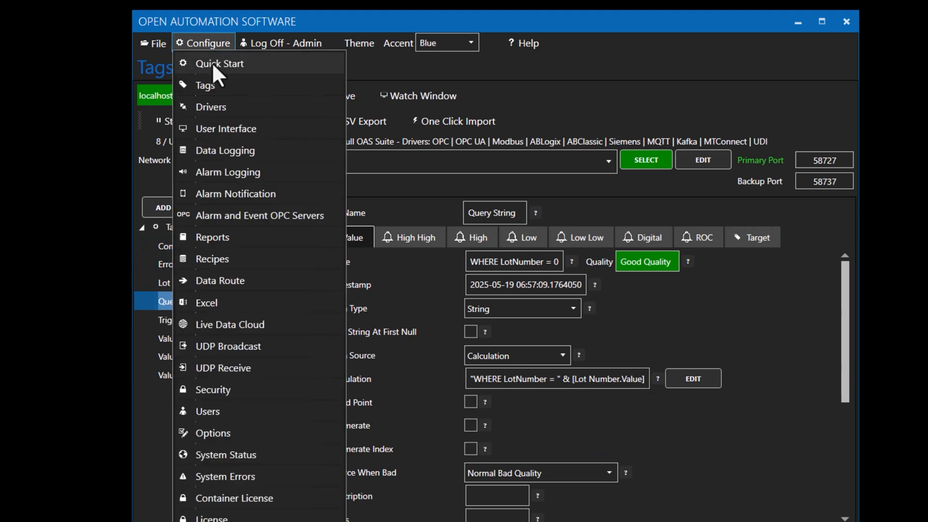
{"action": "left_click", "coordinate": [212, 260]}
{"action": "left_click", "coordinate": [487, 212]}
{"action": "type", "text": "Wide Recipe"}
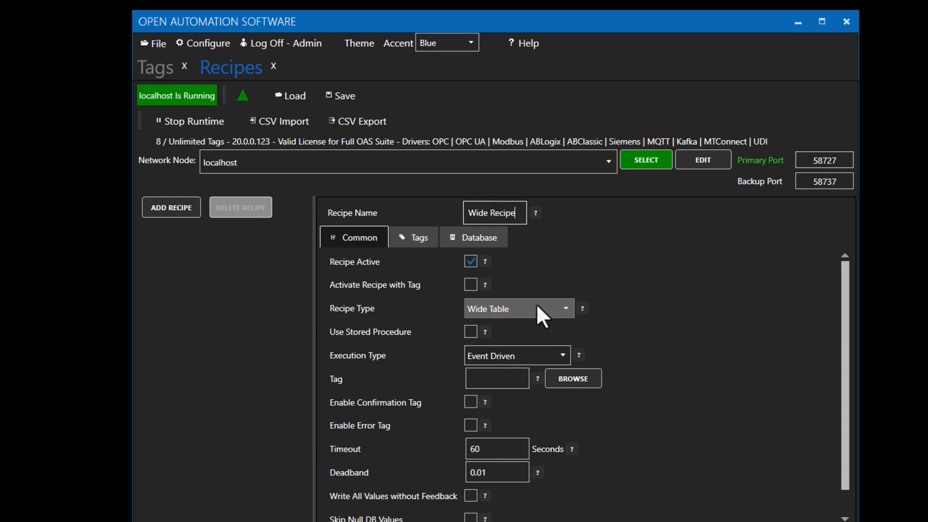
- Try the Continuous and Specific Time of Day execution types for the recipe and return to Event Driven
{"action": "left_click", "coordinate": [539, 354]}
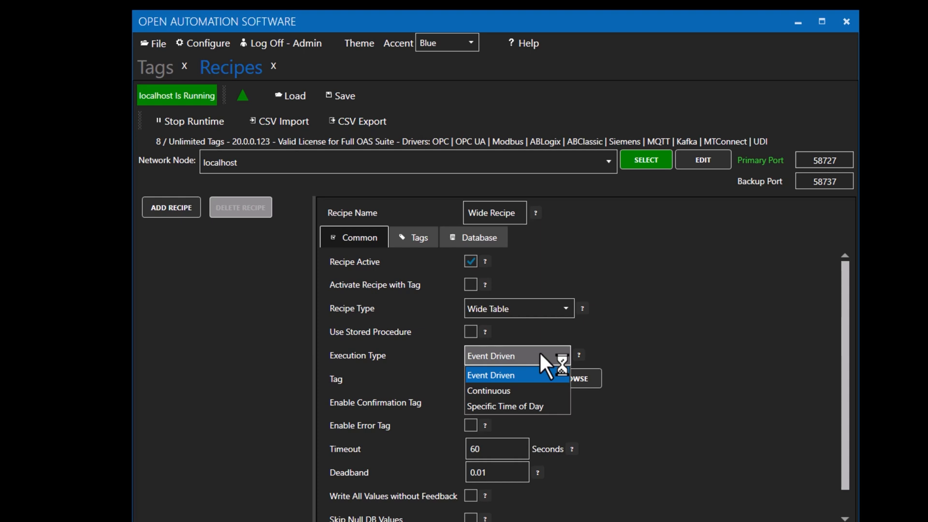
{"action": "left_click", "coordinate": [508, 391]}
{"action": "left_click", "coordinate": [506, 380]}
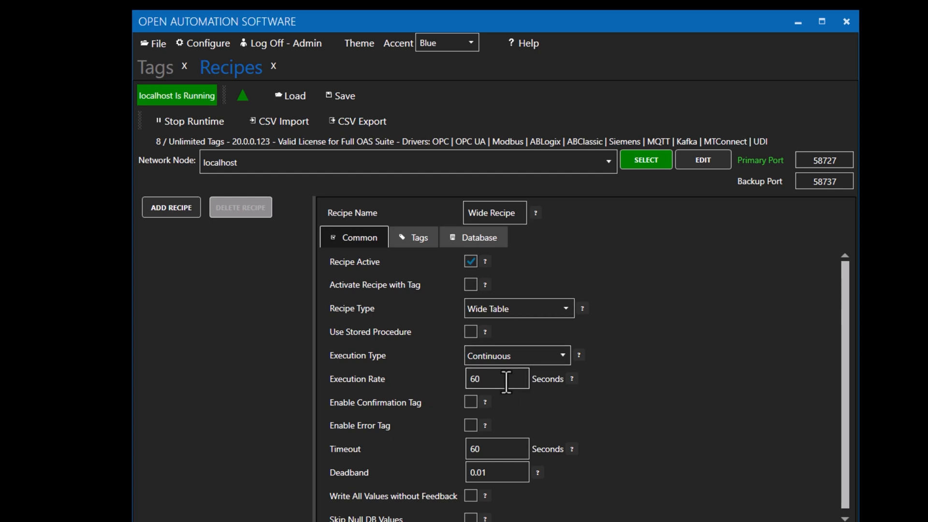
{"action": "left_click", "coordinate": [551, 359]}
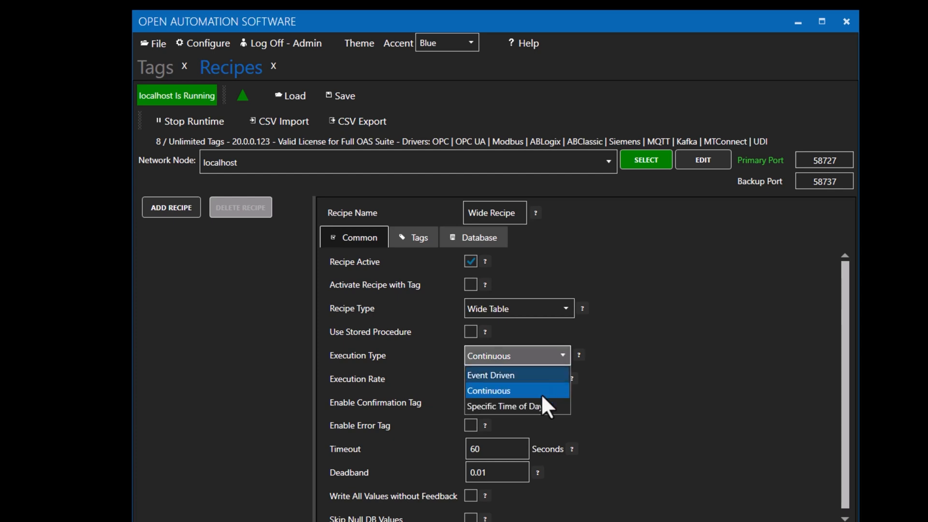
{"action": "left_click", "coordinate": [539, 409]}
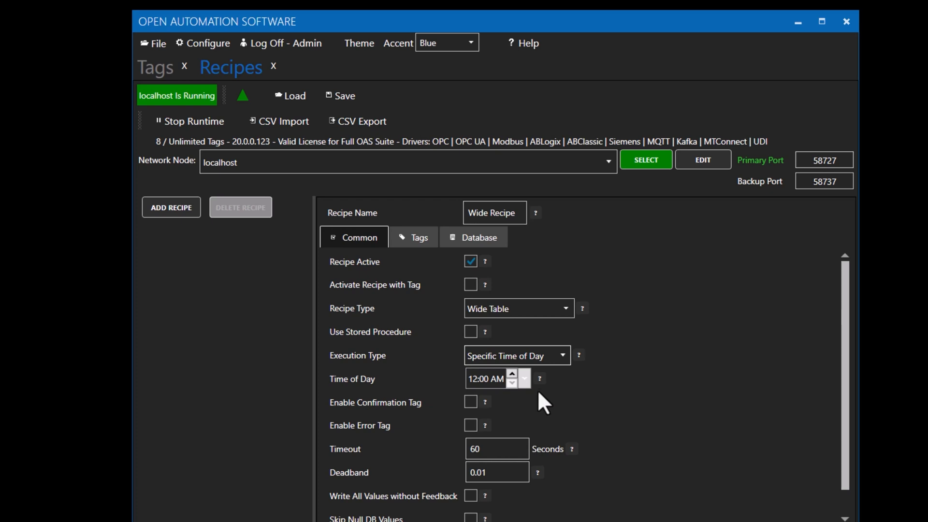
{"action": "left_click", "coordinate": [558, 356]}
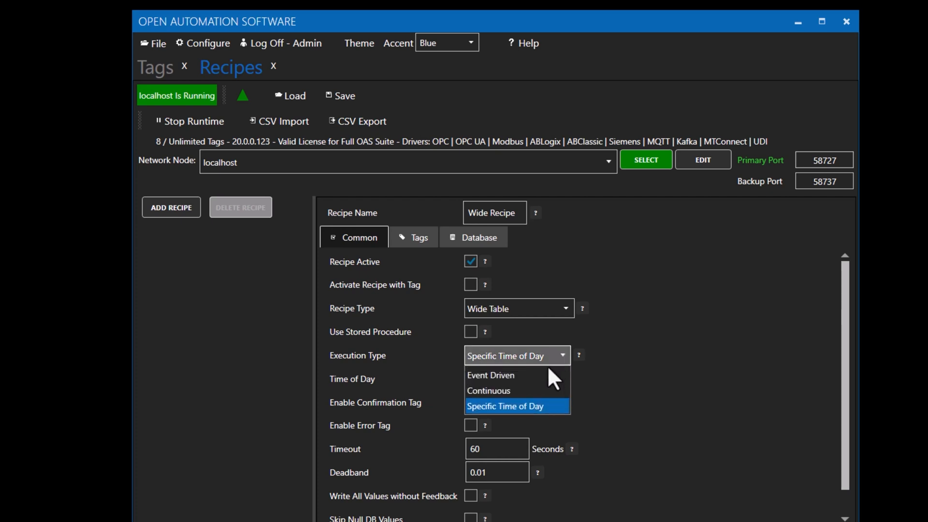
{"action": "left_click", "coordinate": [514, 376]}
- Assign Trigger.Value as the tag that triggers the event-driven recipe
{"action": "left_click", "coordinate": [508, 380]}
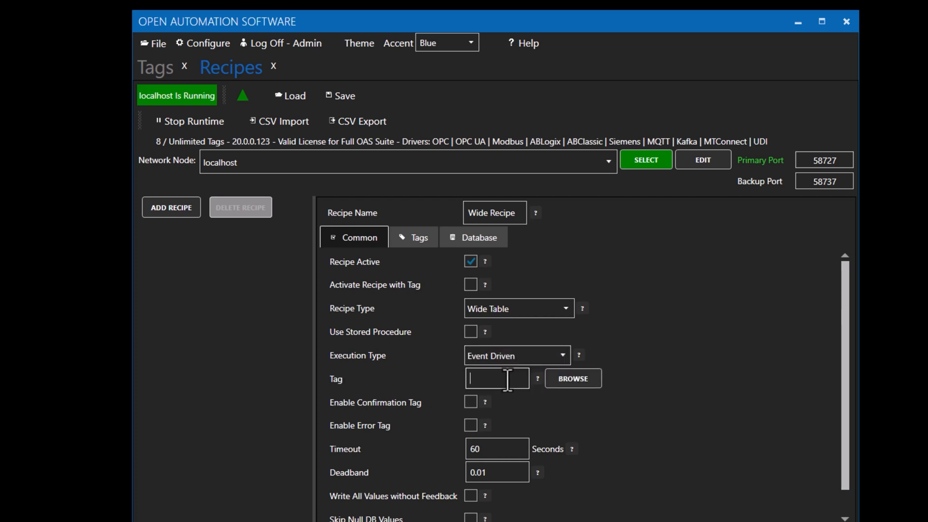
{"action": "left_click", "coordinate": [570, 379]}
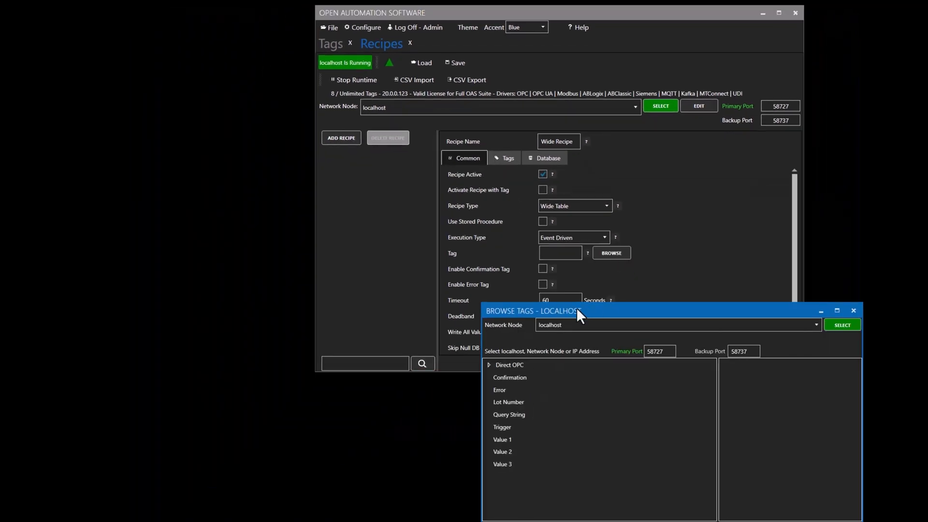
{"action": "left_click", "coordinate": [507, 427]}
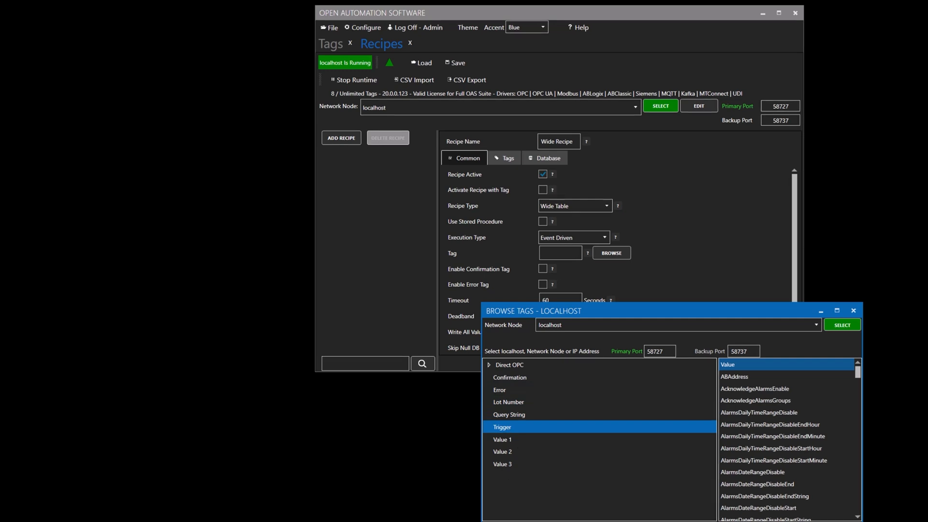
{"action": "left_click", "coordinate": [793, 521]}
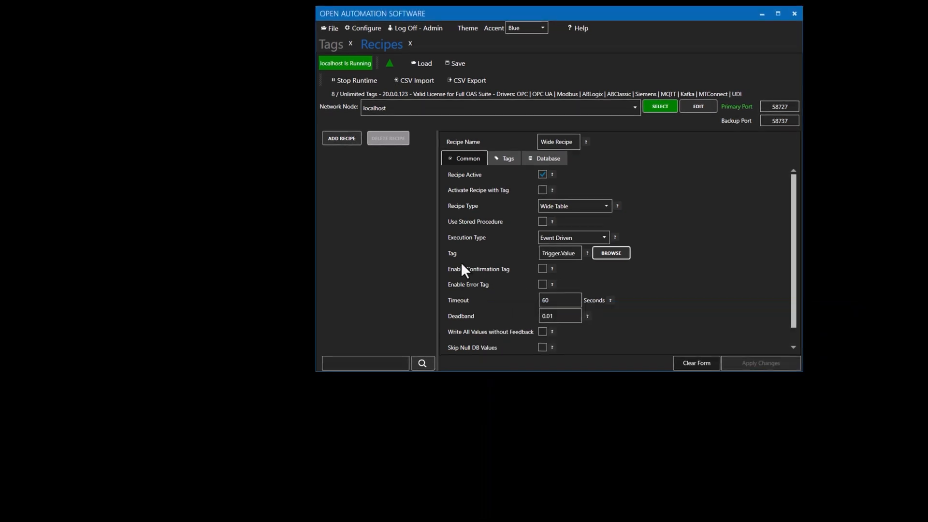
- Enable the recipe's confirmation tag and assign Confirmation.Value to it
{"action": "left_click", "coordinate": [541, 268]}
{"action": "left_click", "coordinate": [626, 268]}
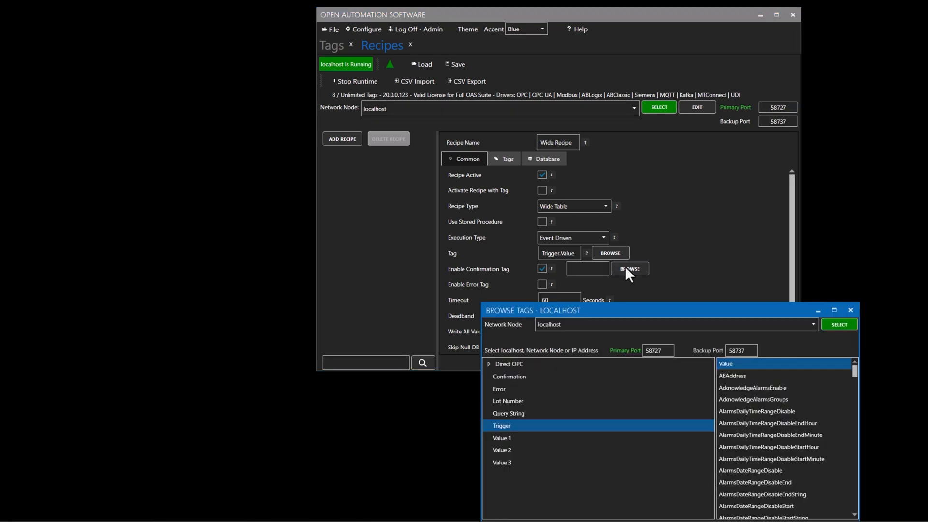
{"action": "double_click", "coordinate": [522, 378]}
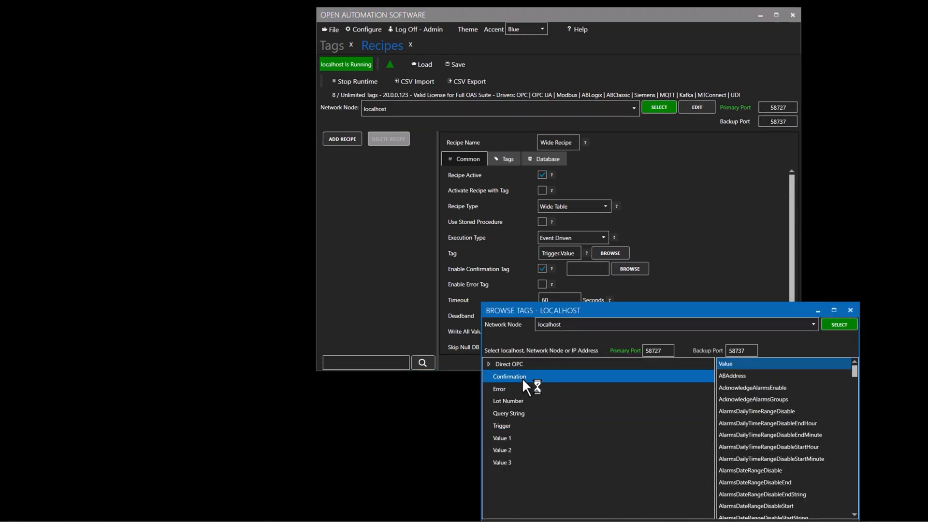
- Enable the recipe's error tag and assign Error.Value to it
{"action": "left_click", "coordinate": [542, 284]}
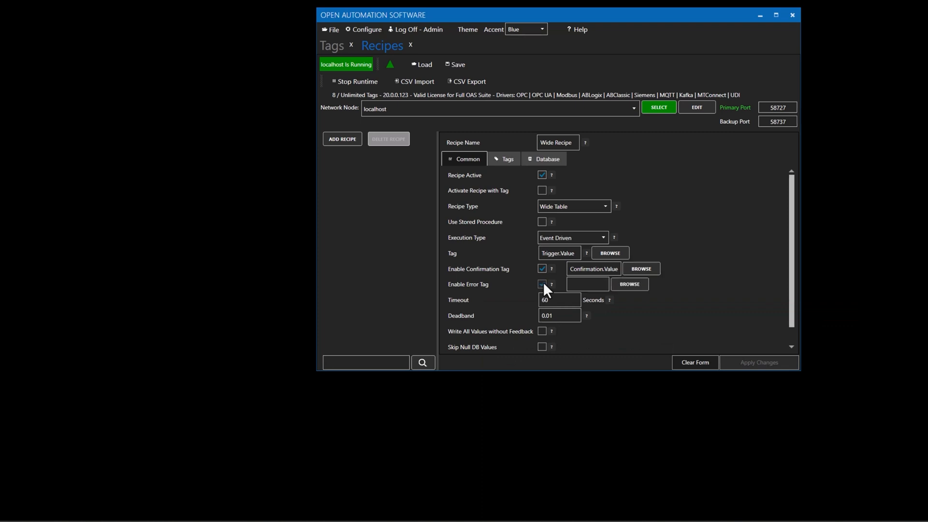
{"action": "left_click", "coordinate": [641, 285]}
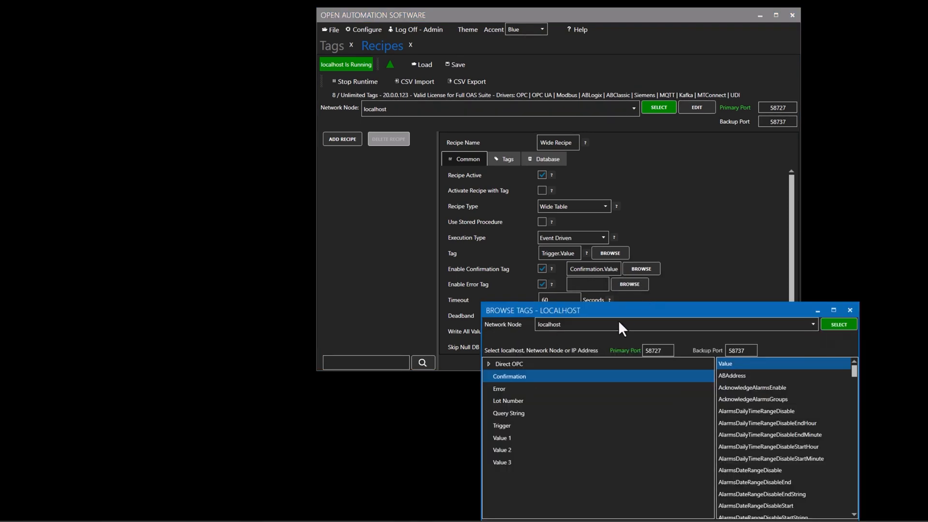
{"action": "left_click", "coordinate": [512, 390]}
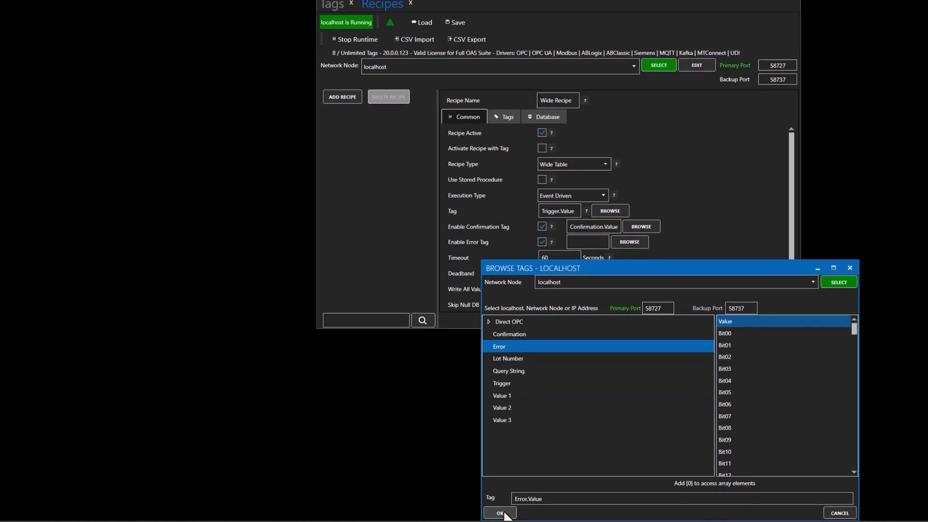
{"action": "left_click", "coordinate": [500, 517]}
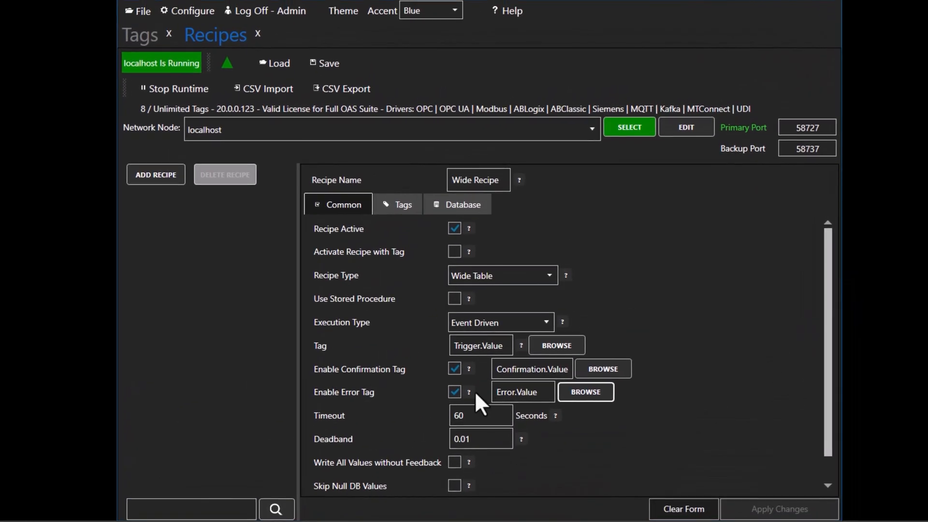
- Read the help on the Enable Error Tag setting for the meaning of the error codes, and close it
{"action": "left_click", "coordinate": [468, 389]}
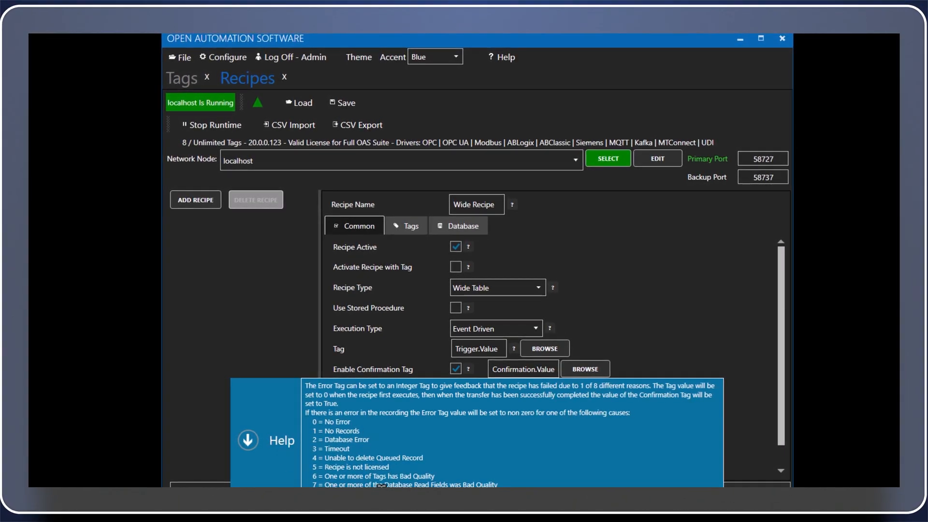
{"action": "left_click", "coordinate": [250, 436]}
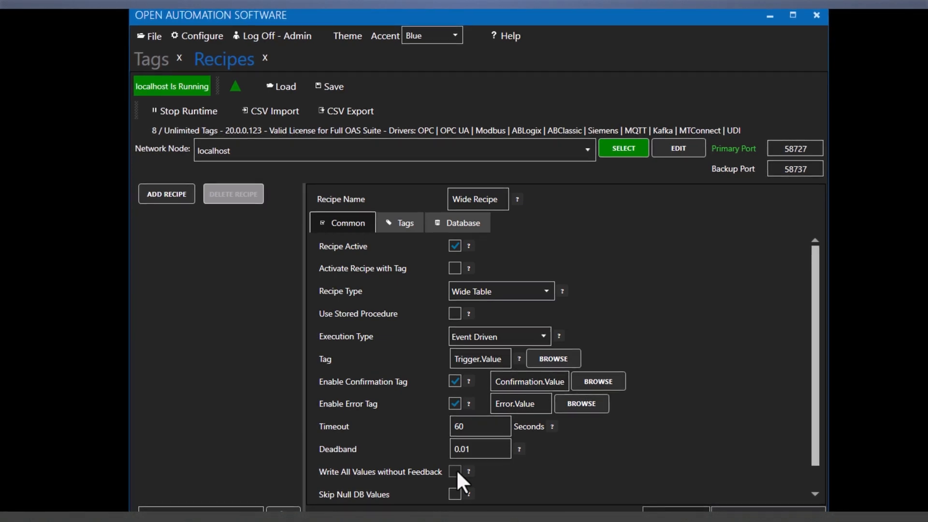
- Add the Value 1.Value tag to the recipe's list of database tags
{"action": "left_click", "coordinate": [405, 223]}
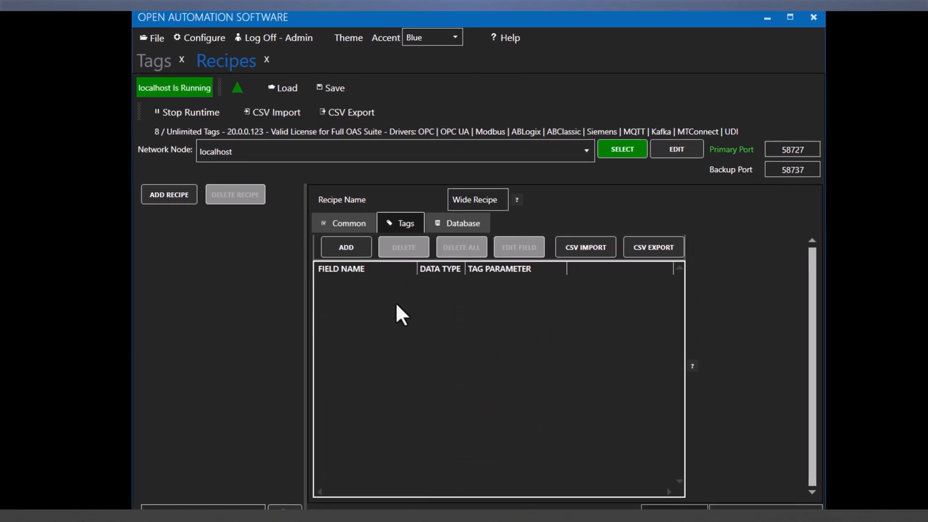
{"action": "left_click", "coordinate": [346, 247]}
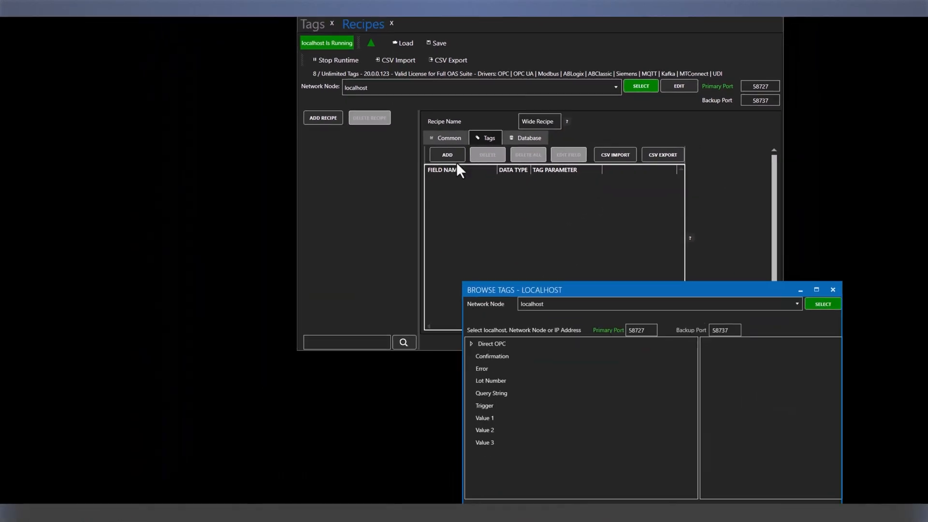
{"action": "left_click", "coordinate": [505, 388]}
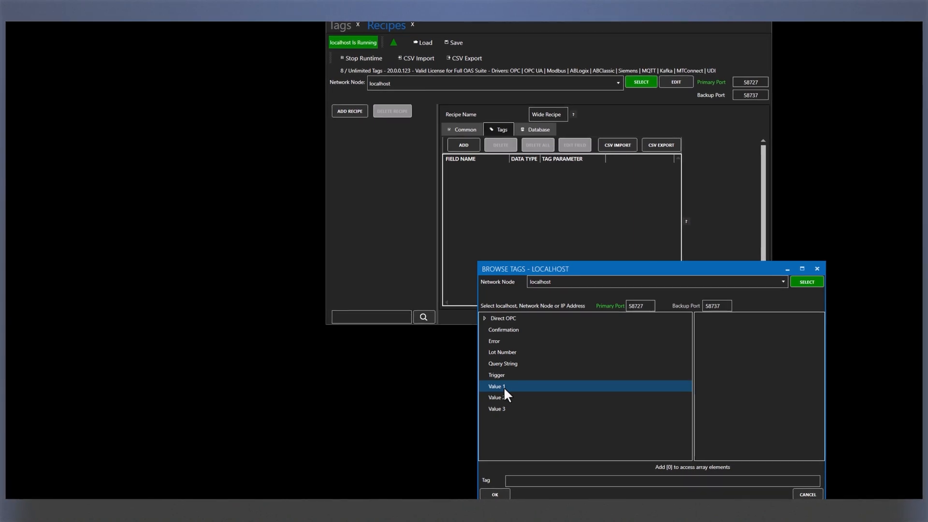
{"action": "left_click", "coordinate": [503, 387]}
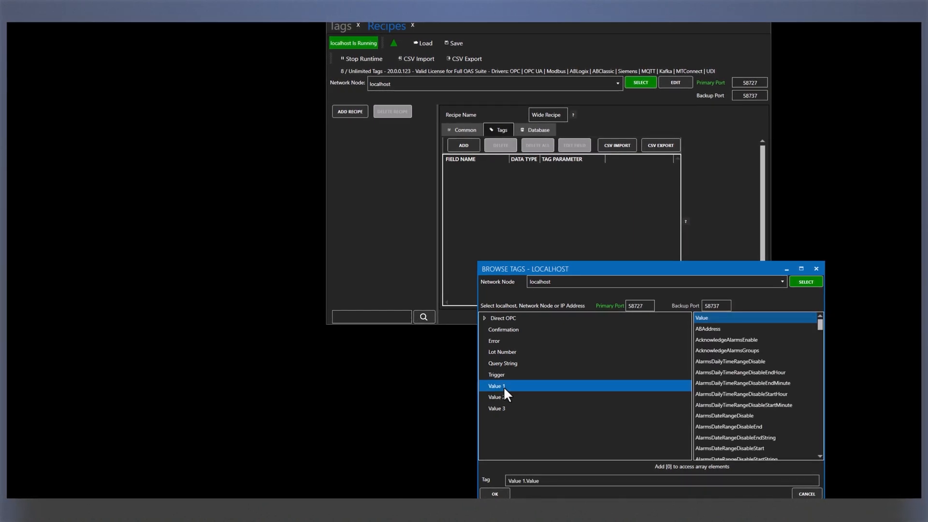
{"action": "left_click", "coordinate": [496, 494]}
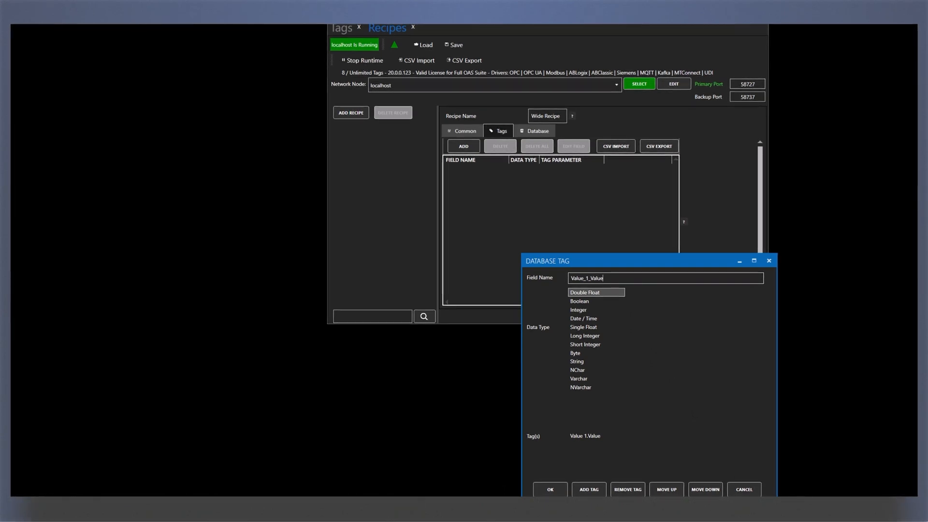
- Switch to SQL Server Management Studio and open the rows of the dbo.Recipe table to check its column names
{"action": "key", "text": "alt+Tab"}
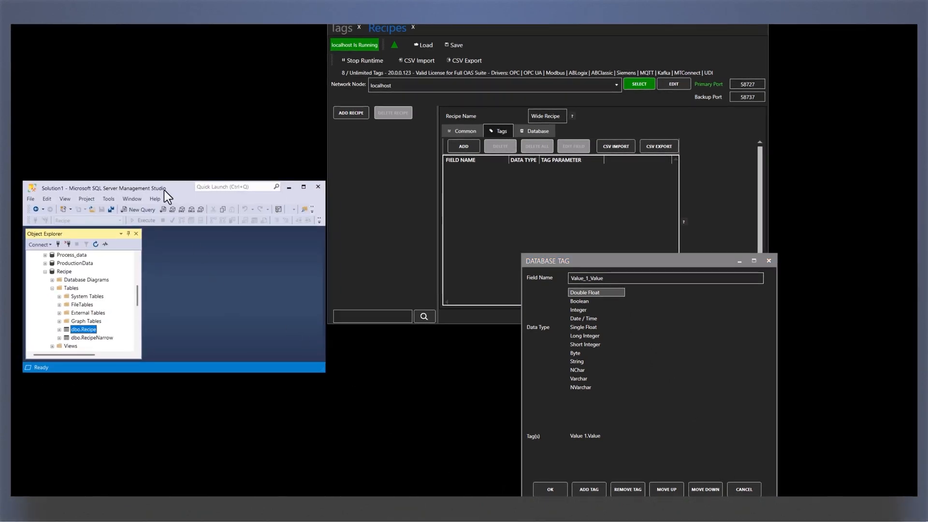
{"action": "right_click", "coordinate": [80, 329]}
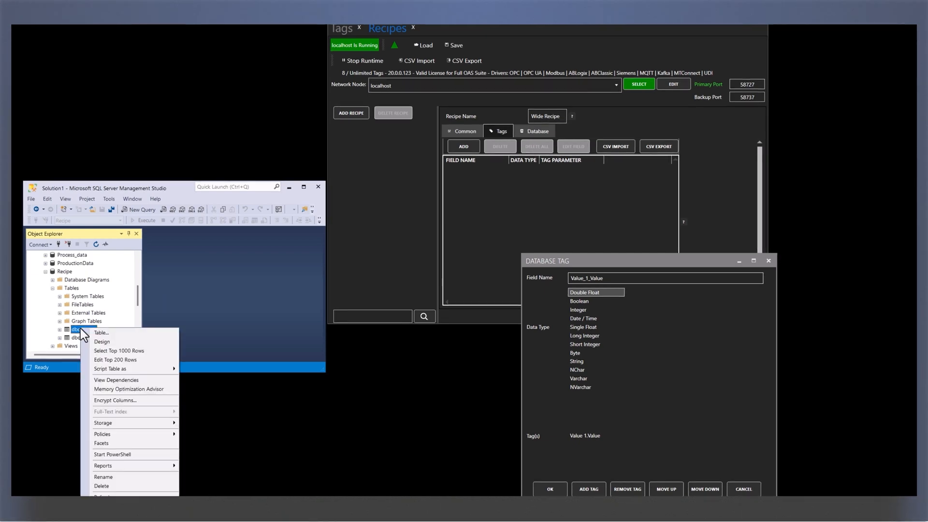
{"action": "left_click", "coordinate": [111, 360]}
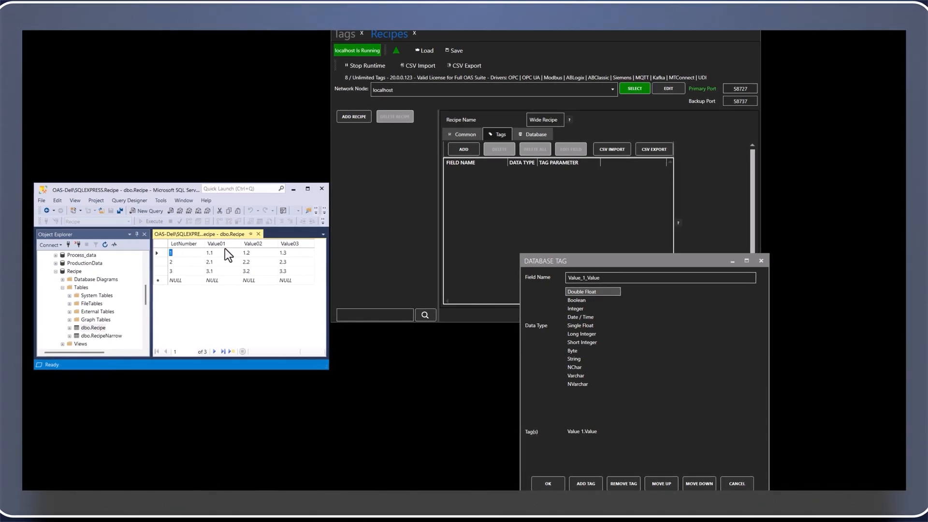
- Name the Value 1.Value tag's database field Value01 and set its data type to Single Float
{"action": "left_click", "coordinate": [523, 283]}
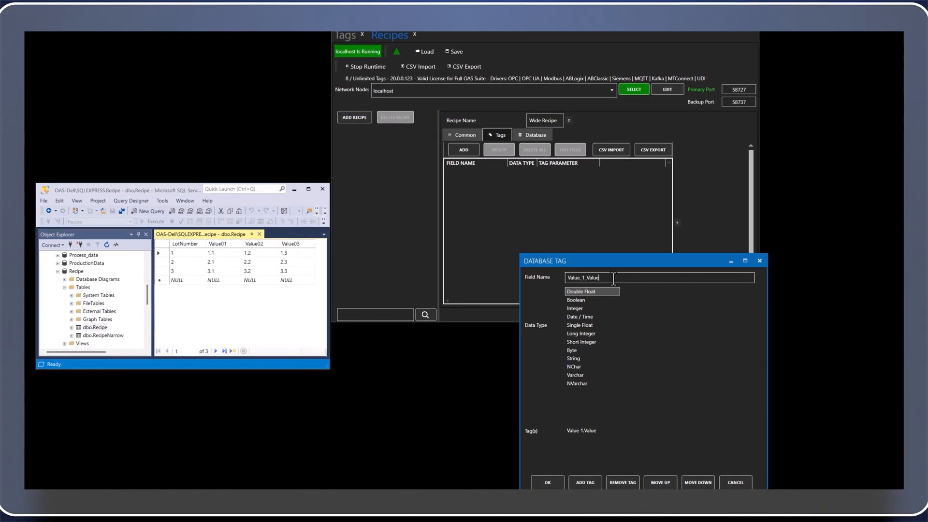
{"action": "type", "text": "Value01"}
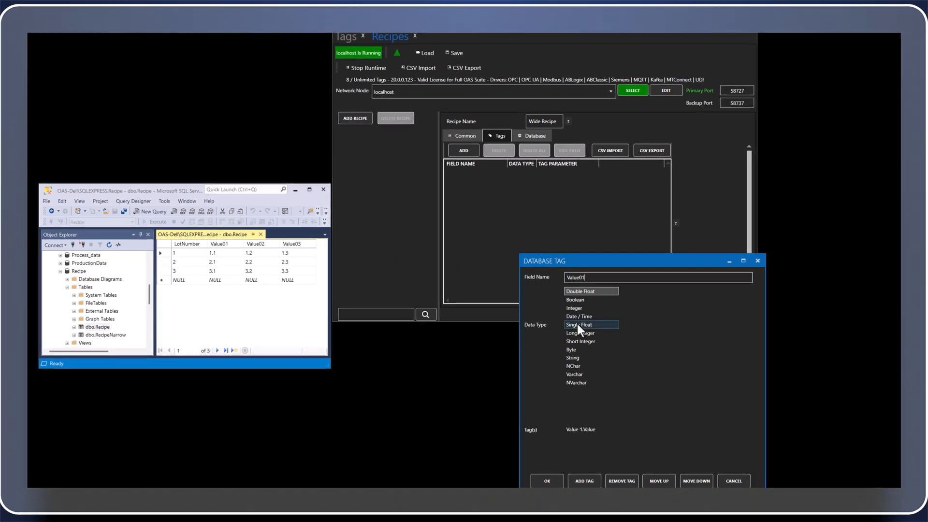
{"action": "left_click", "coordinate": [577, 324]}
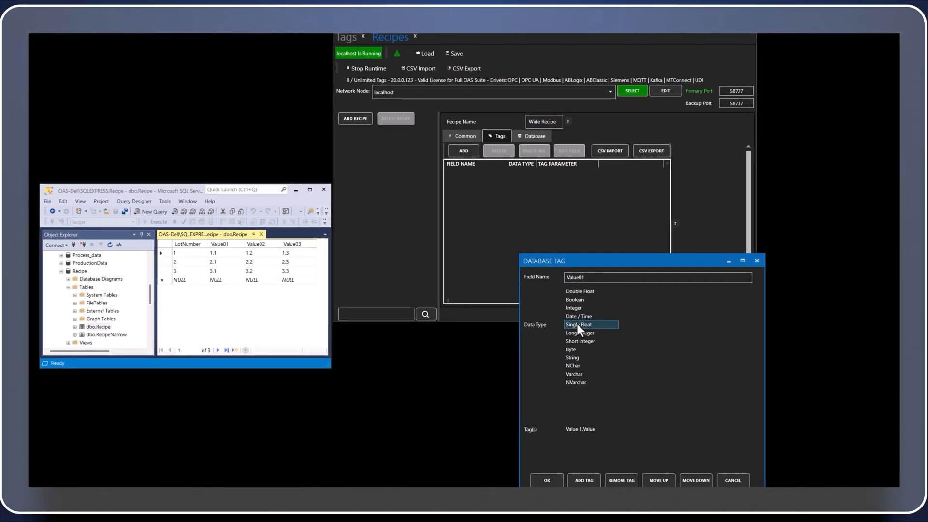
{"action": "left_click", "coordinate": [548, 480]}
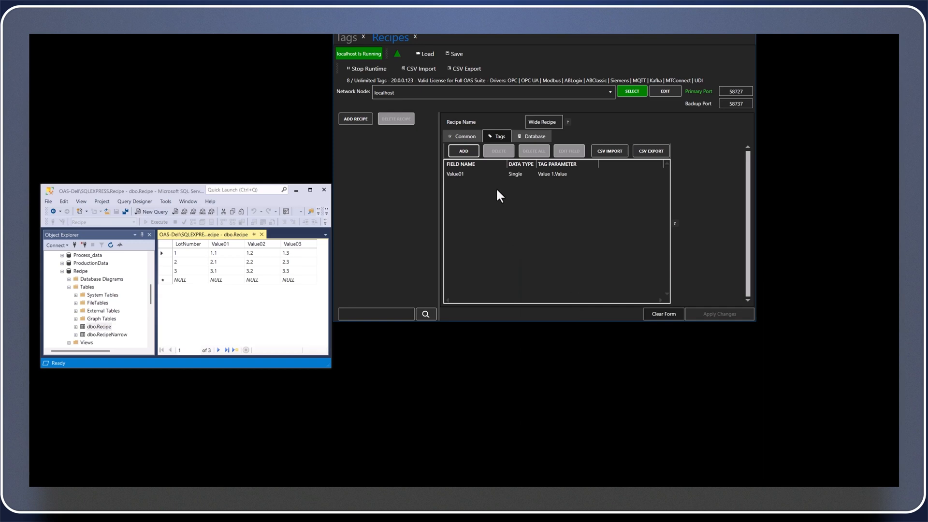
- Add the Value 2.Value tag to the recipe with field name Value02 and data type Single Float
{"action": "left_click", "coordinate": [465, 150]}
{"action": "left_click", "coordinate": [506, 389]}
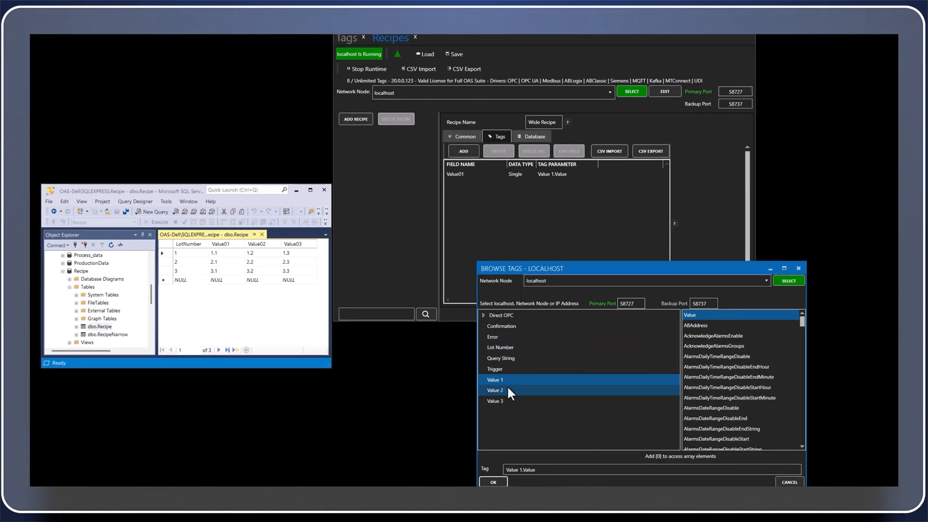
{"action": "left_click", "coordinate": [576, 324]}
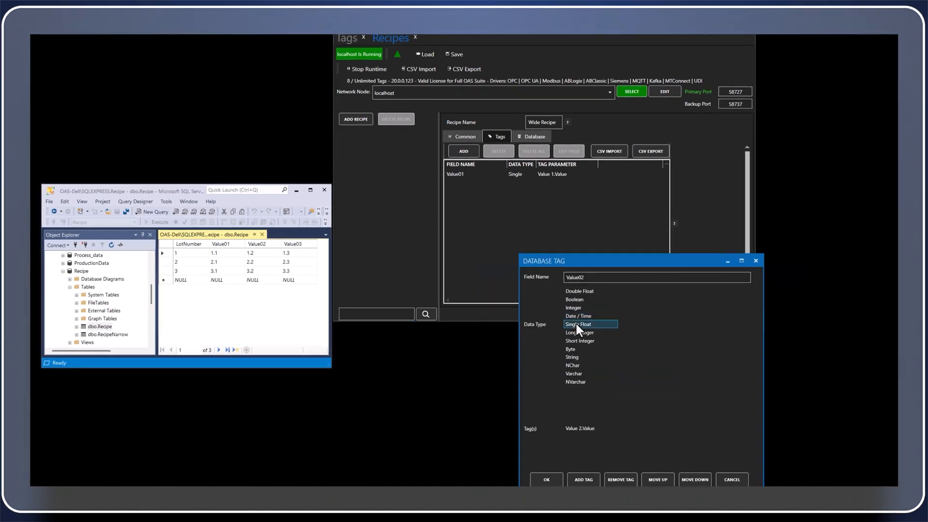
{"action": "left_click", "coordinate": [546, 479]}
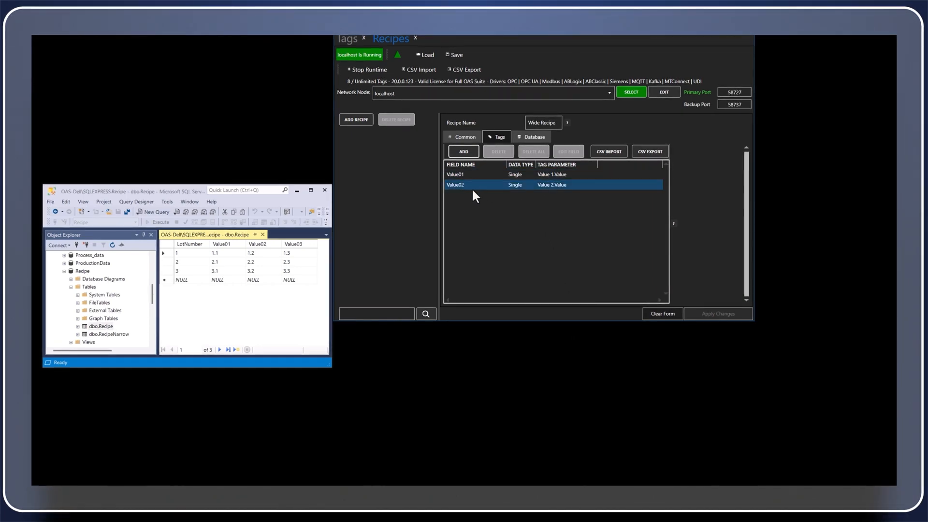
- Add the Value 3.Value tag to the recipe with field name Value03 and data type Single Float
{"action": "left_click", "coordinate": [462, 153]}
{"action": "left_click", "coordinate": [497, 400]}
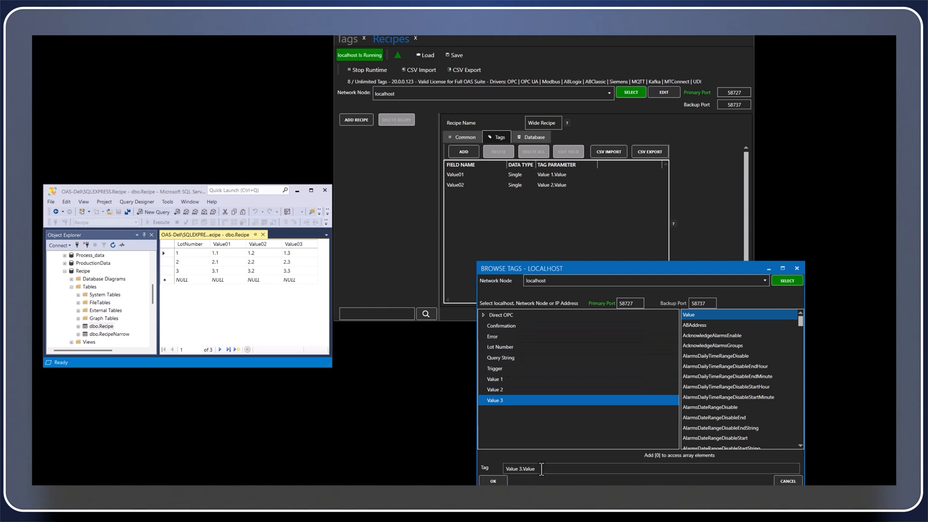
{"action": "left_click", "coordinate": [493, 481]}
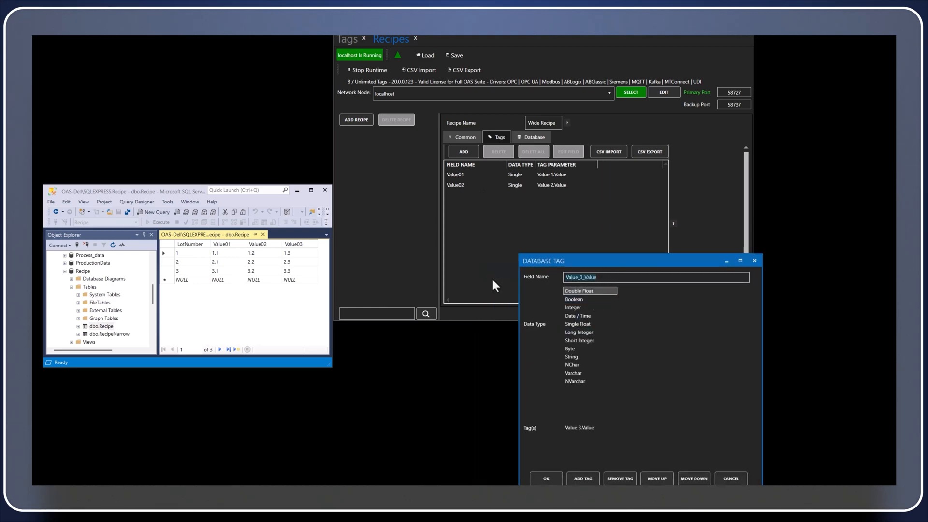
{"action": "type", "text": "Value03"}
{"action": "left_click", "coordinate": [590, 324]}
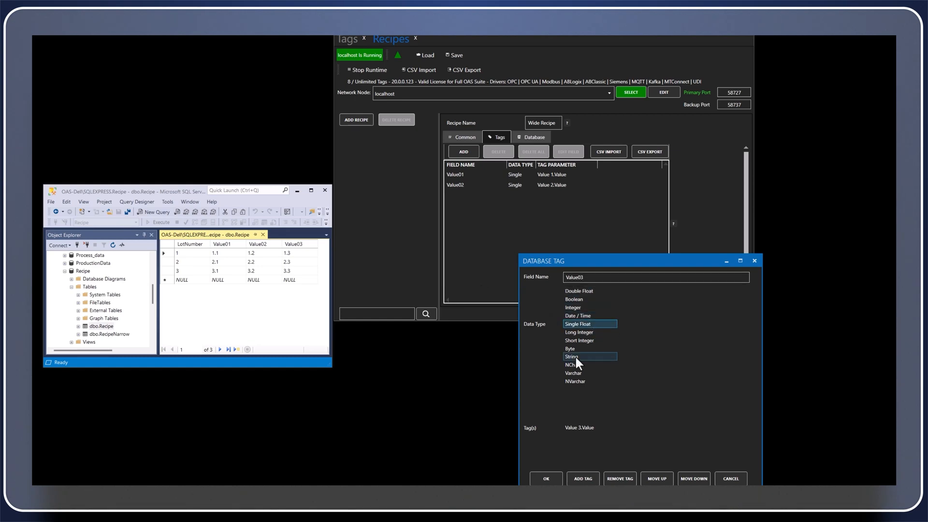
{"action": "left_click", "coordinate": [545, 478]}
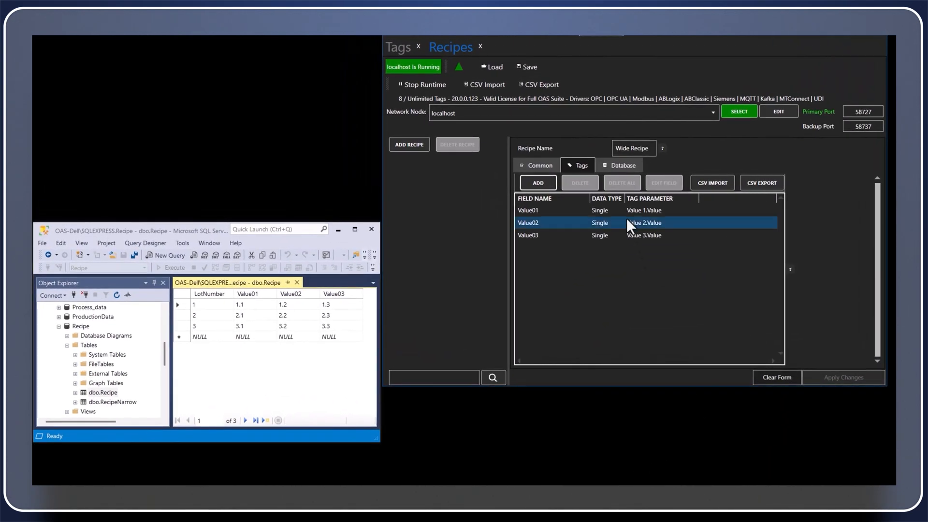
- Look up the server name in Management Studio and set the recipe's SQL Server connection to OAS-DELL\SQLEXPRESS
{"action": "left_click", "coordinate": [622, 165]}
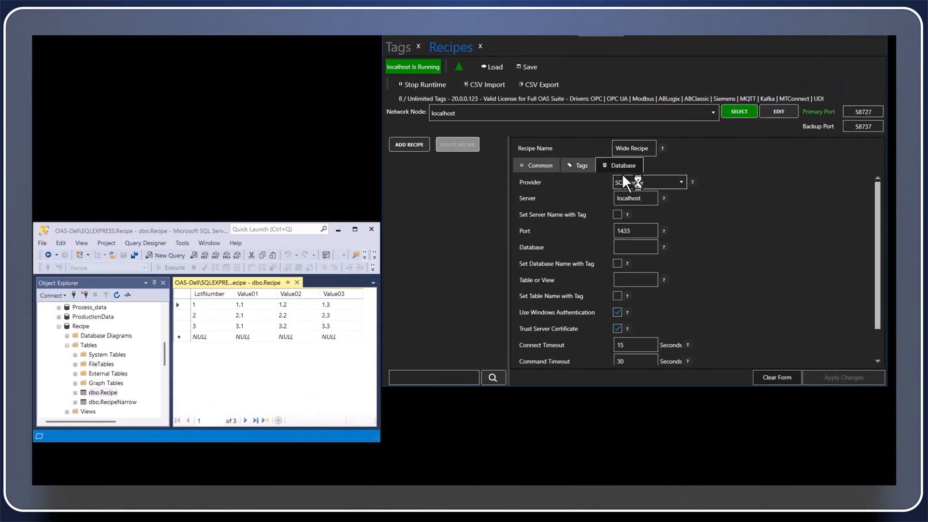
{"action": "left_click", "coordinate": [682, 183]}
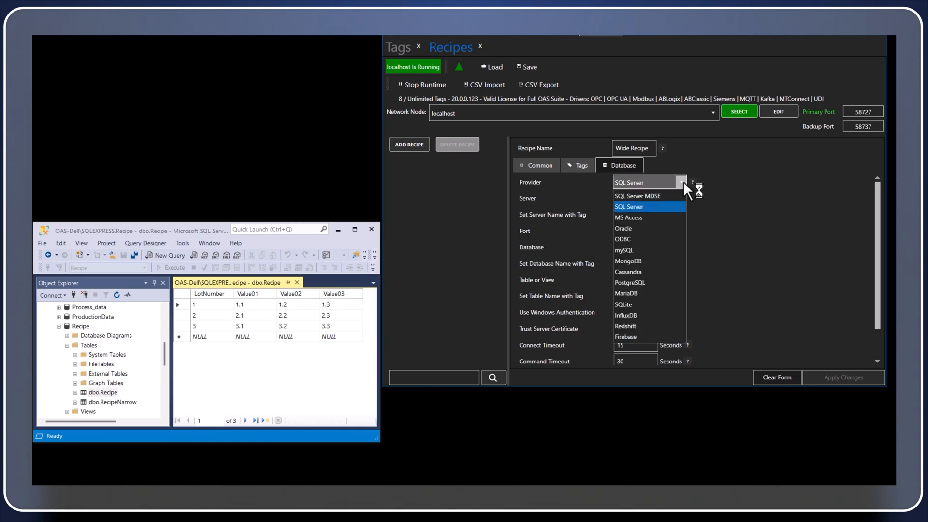
{"action": "left_click", "coordinate": [735, 173]}
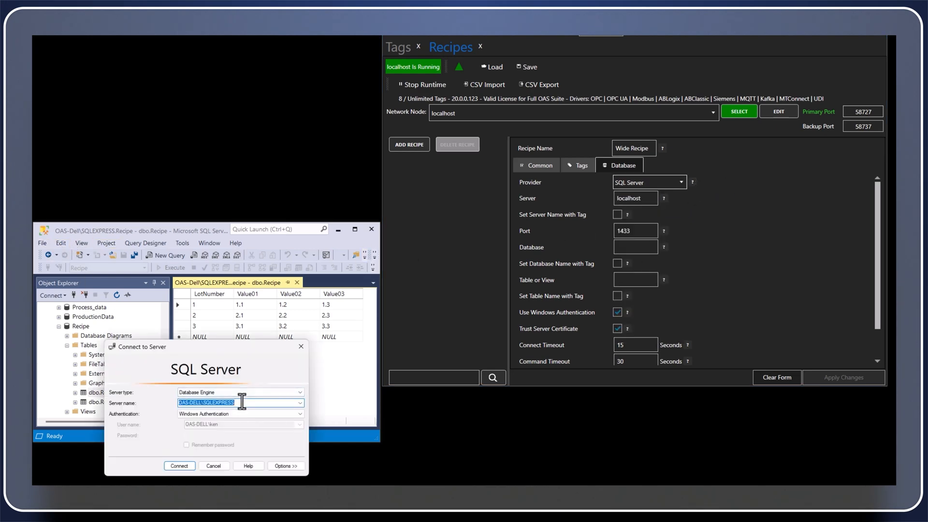
{"action": "left_click", "coordinate": [212, 466]}
{"action": "left_click_drag", "start_coordinate": [655, 196], "coordinate": [527, 196]}
{"action": "type", "text": "OAS-DELL\\SQLEXPRESS"}
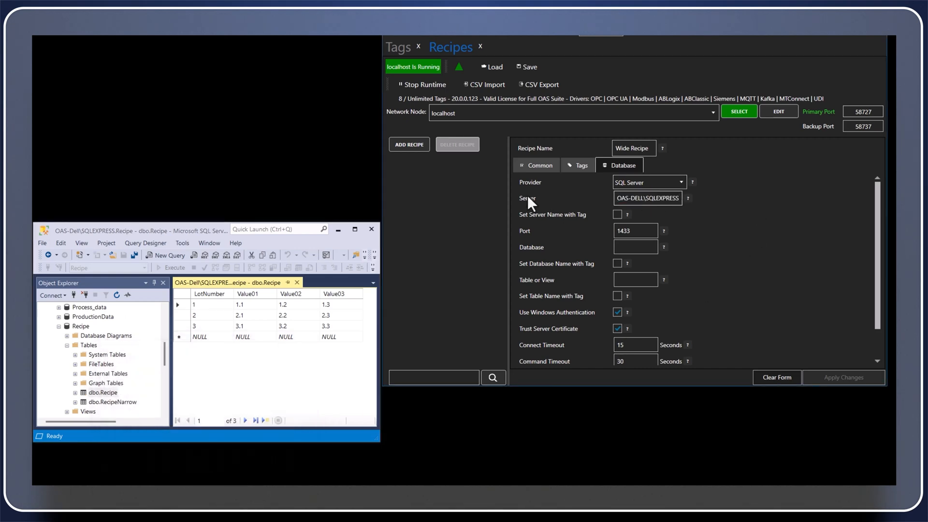
- Set both the database and the table or view of the recipe to Recipe
{"action": "left_click", "coordinate": [634, 248]}
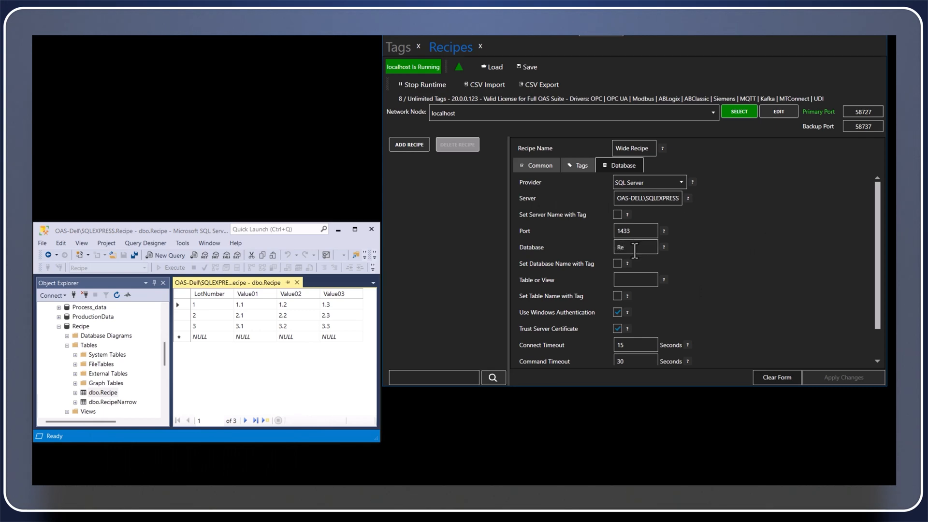
{"action": "left_click", "coordinate": [624, 280]}
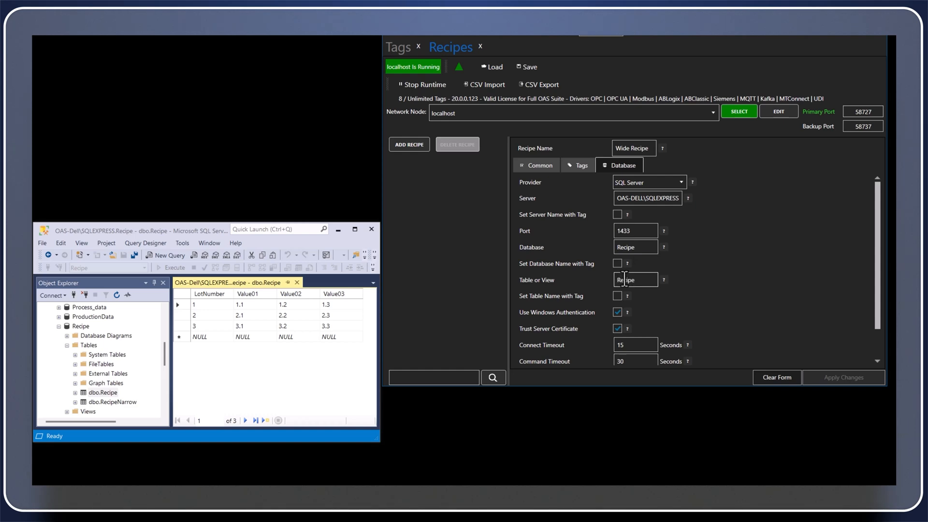
- Check the login fields offered without Windows authentication, and turn Windows authentication back on
{"action": "scroll", "coordinate": [680, 306], "scroll_direction": "down", "scroll_amount": 2}
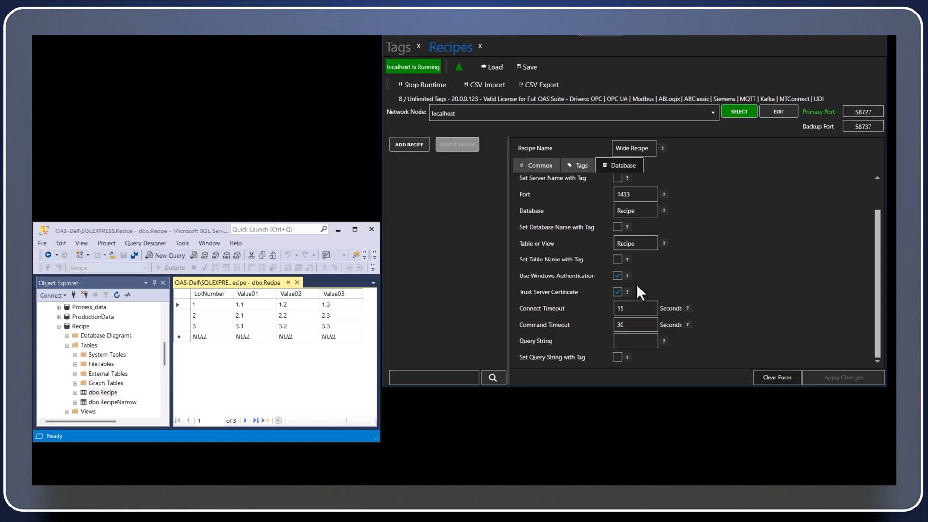
{"action": "left_click", "coordinate": [618, 275]}
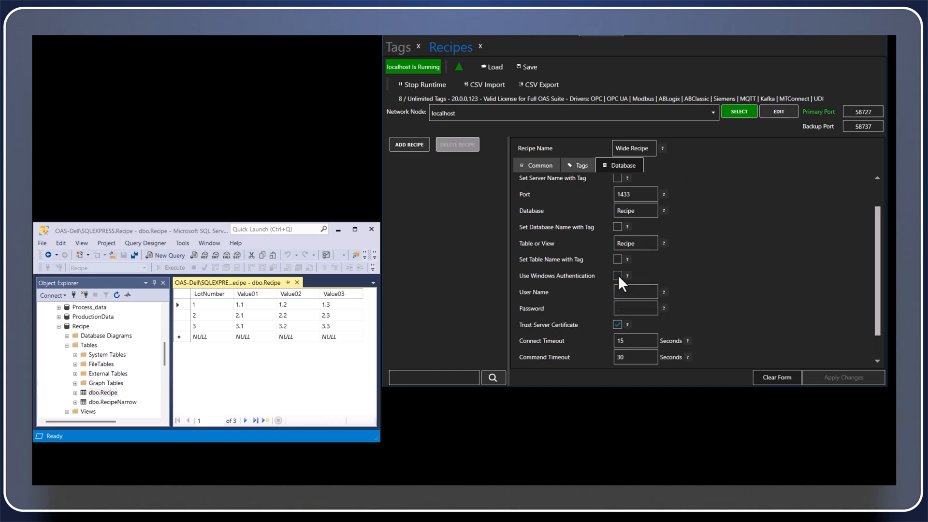
{"action": "left_click", "coordinate": [617, 275]}
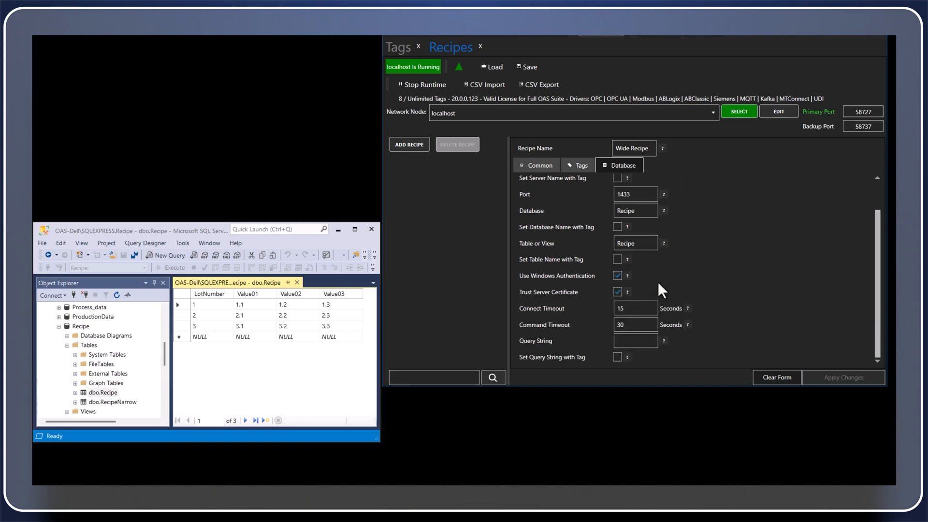
- Add the configured Wide Recipe and save the recipes as DemoRecipe, making that file the default configuration on startup
{"action": "left_click", "coordinate": [409, 145]}
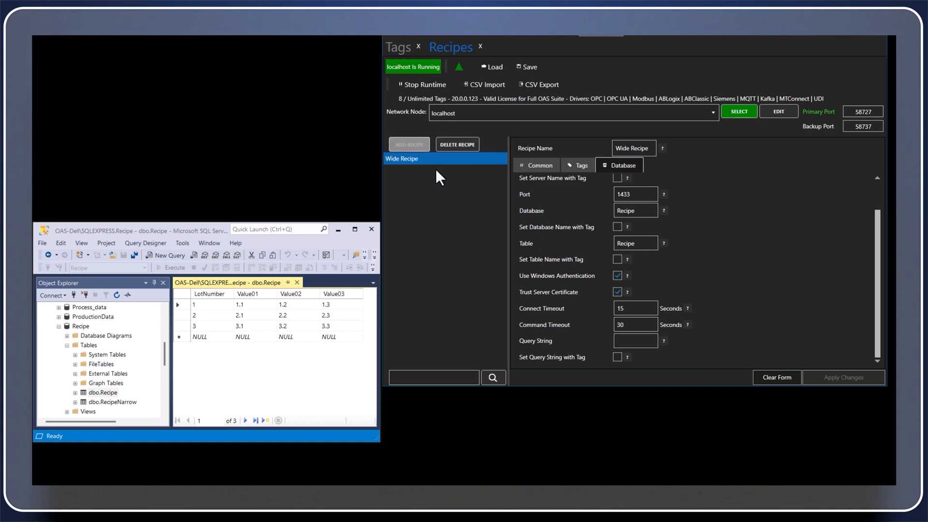
{"action": "left_click", "coordinate": [530, 71]}
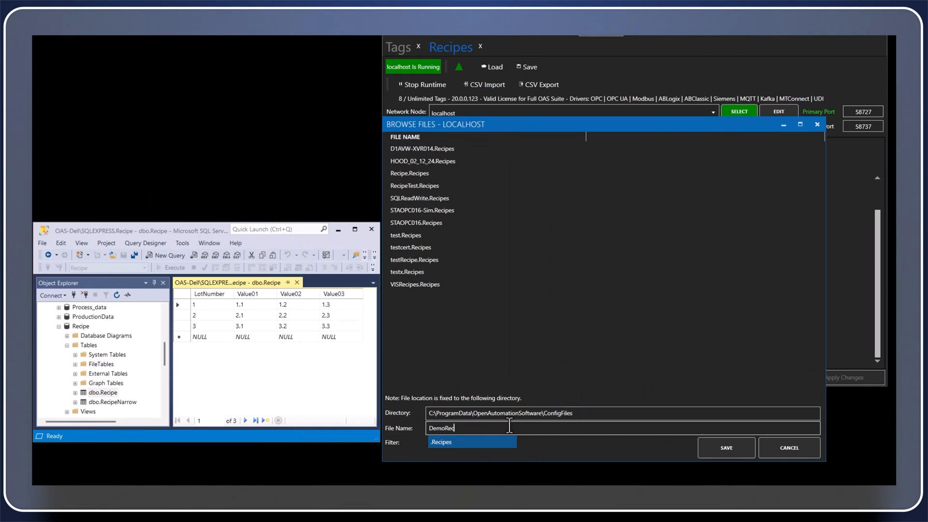
{"action": "left_click", "coordinate": [738, 446]}
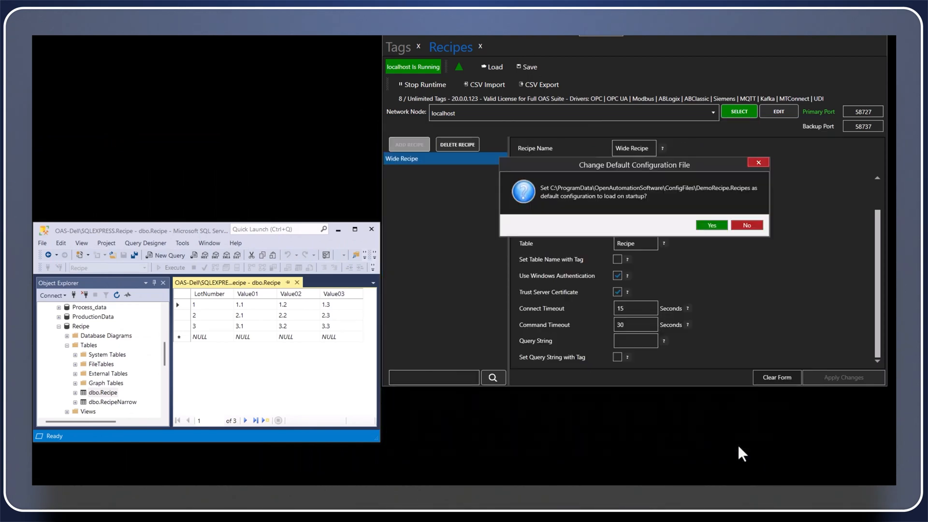
{"action": "left_click", "coordinate": [710, 224]}
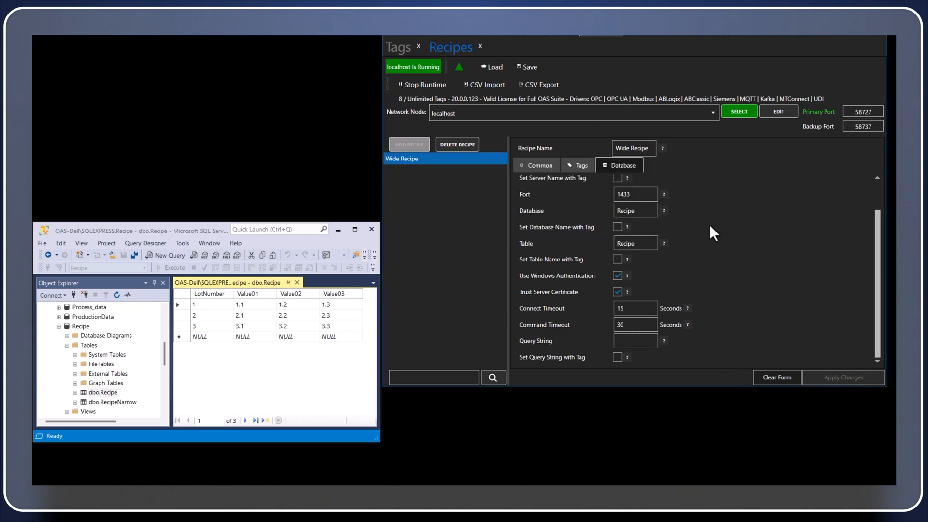
{"action": "left_click", "coordinate": [434, 35]}
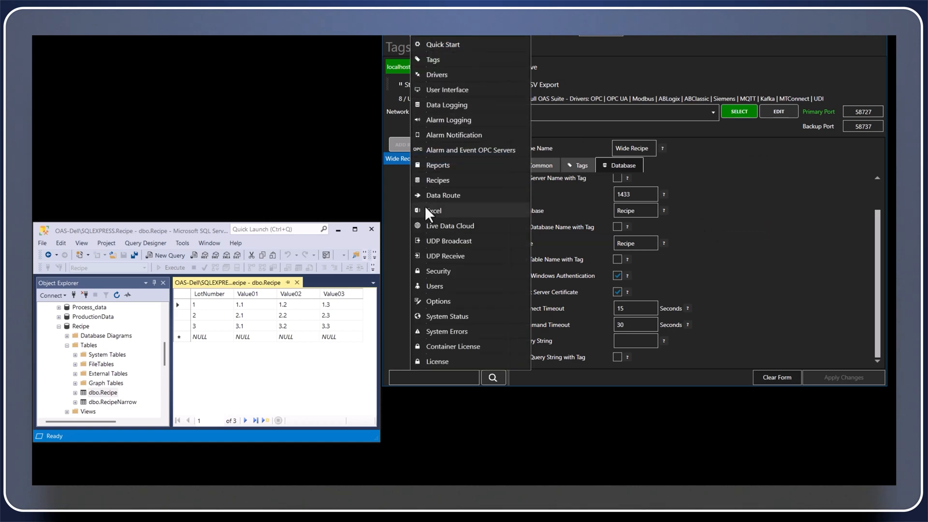
{"action": "left_click", "coordinate": [436, 302]}
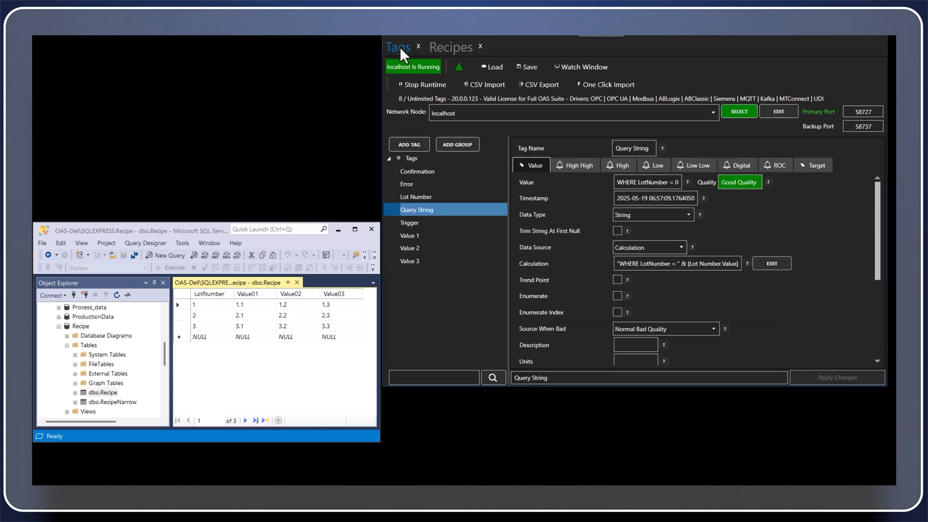
- Add all tags in the root Tags group to the watch window
{"action": "left_click", "coordinate": [417, 158]}
{"action": "right_click", "coordinate": [418, 158]}
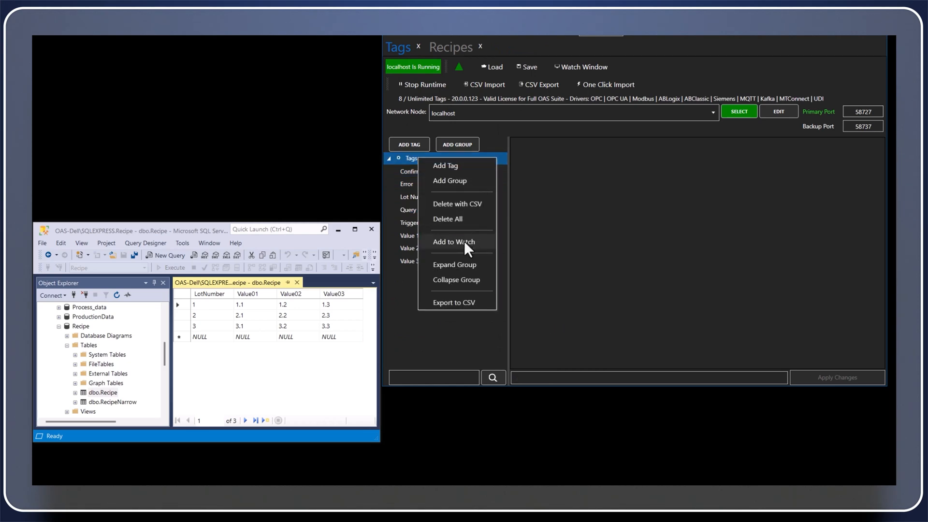
{"action": "left_click", "coordinate": [464, 241]}
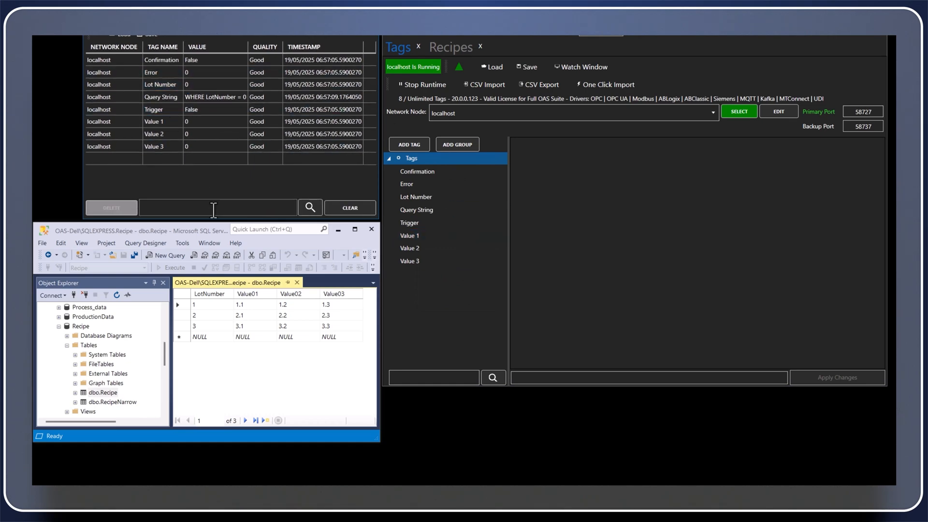
- Write True to the Trigger tag to run the recipe
{"action": "left_click", "coordinate": [422, 222]}
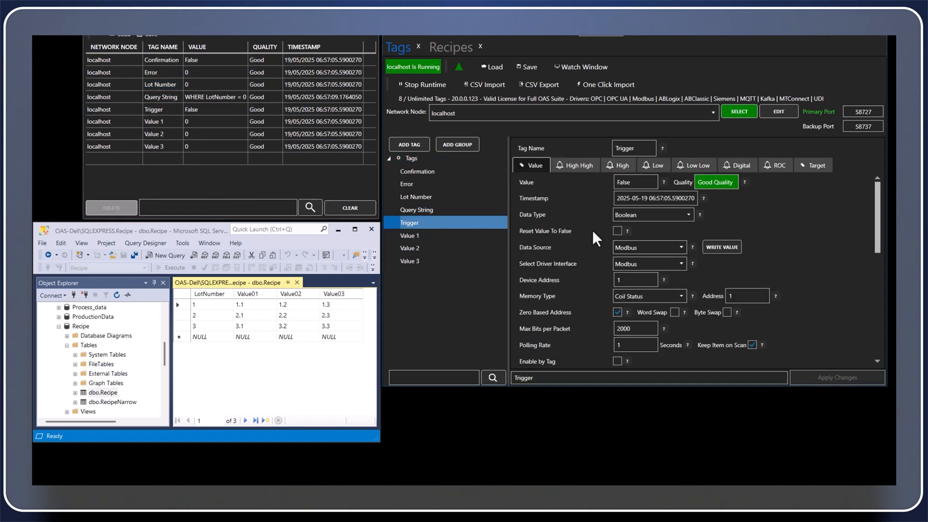
{"action": "left_click", "coordinate": [726, 247]}
{"action": "double_click", "coordinate": [699, 447]}
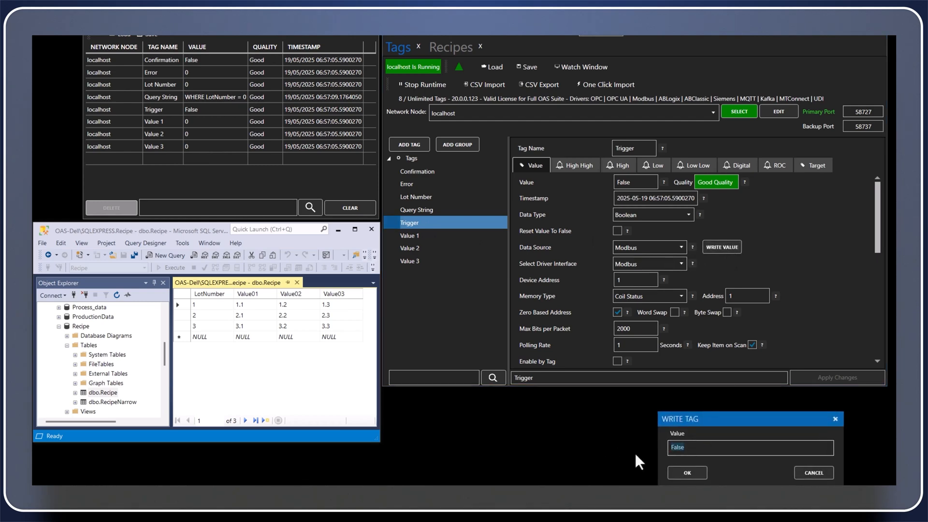
{"action": "left_click", "coordinate": [683, 472]}
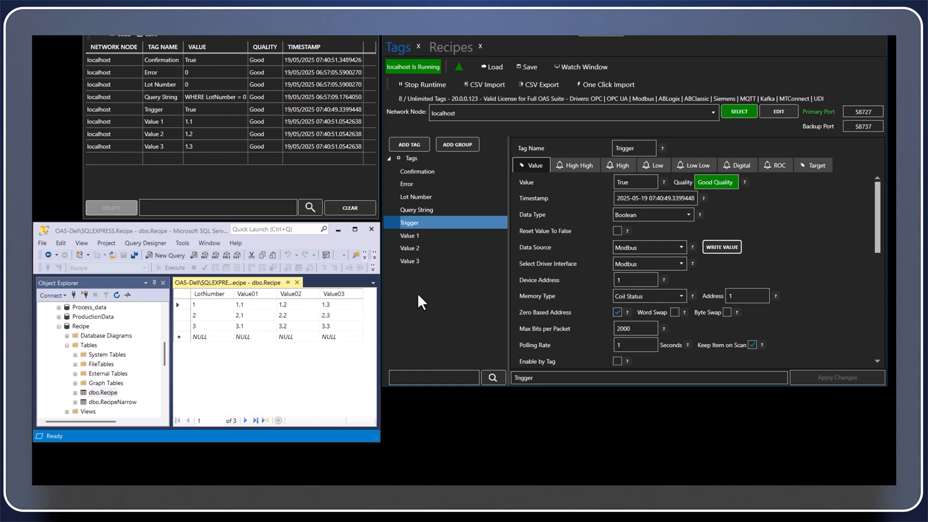
- Set the Wide Recipe's query string from the tag Query String.Value and apply the changes
{"action": "left_click", "coordinate": [452, 47]}
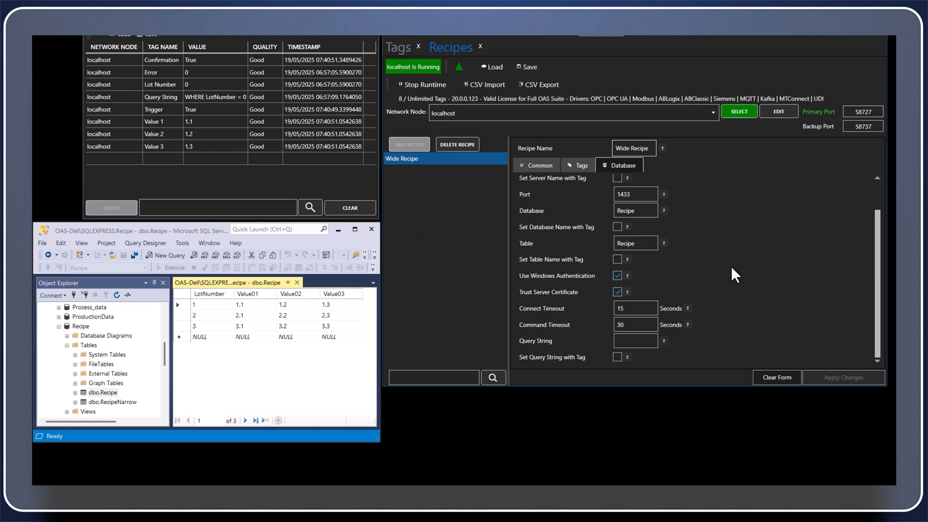
{"action": "left_click", "coordinate": [632, 341]}
{"action": "left_click", "coordinate": [616, 358]}
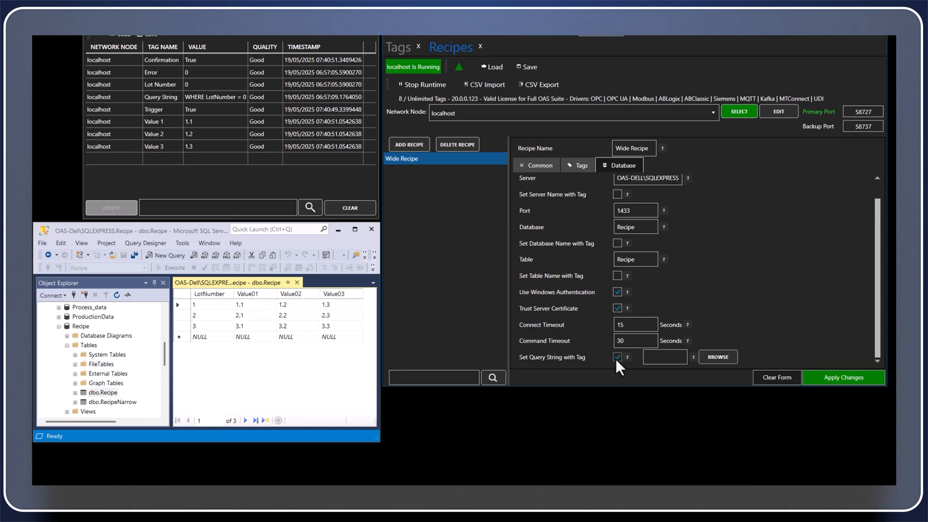
{"action": "left_click", "coordinate": [714, 355]}
{"action": "left_click", "coordinate": [630, 361]}
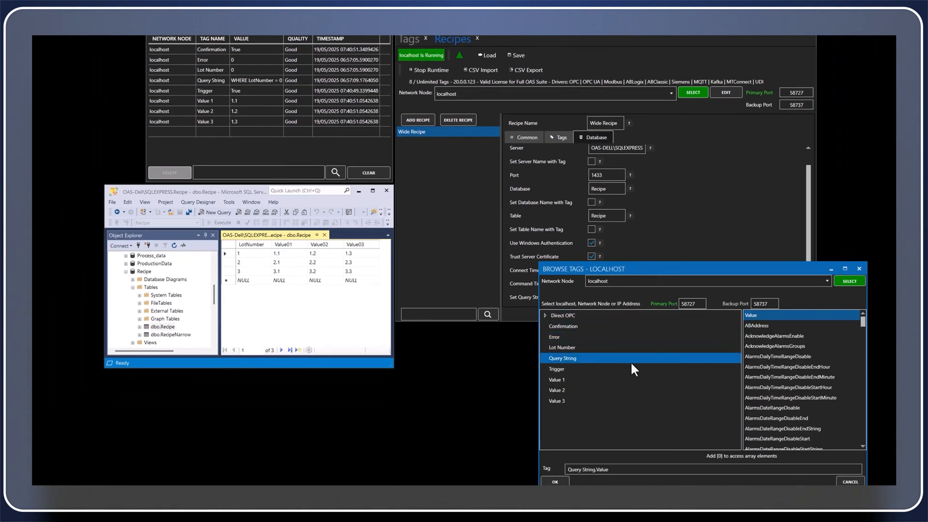
{"action": "left_click", "coordinate": [555, 482]}
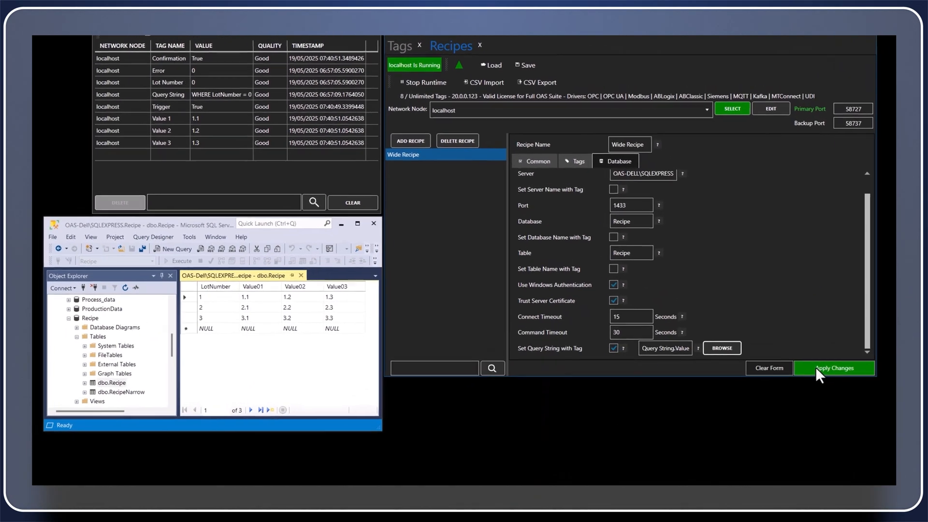
{"action": "left_click", "coordinate": [768, 316]}
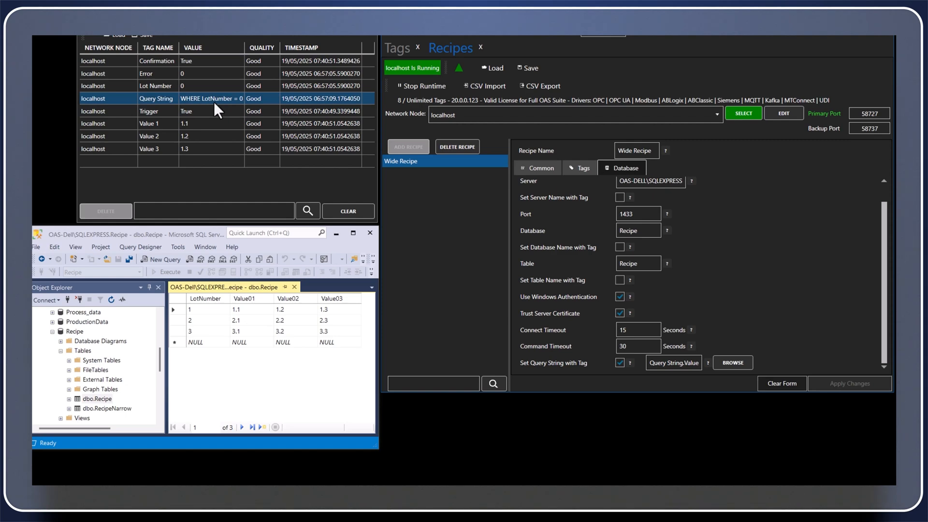
- Review the Query String tag's calculation and write the value 2 to the Lot Number tag
{"action": "left_click", "coordinate": [393, 50]}
{"action": "left_click", "coordinate": [422, 210]}
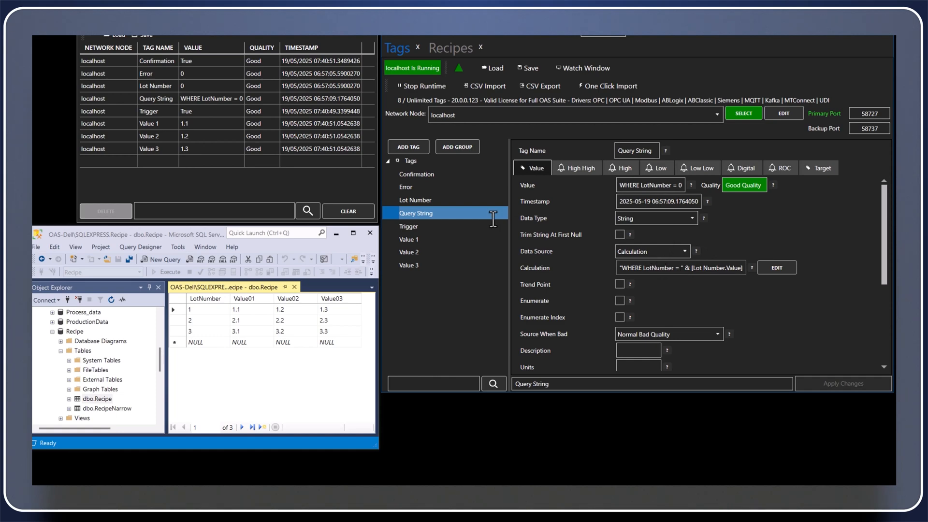
{"action": "left_click", "coordinate": [412, 200]}
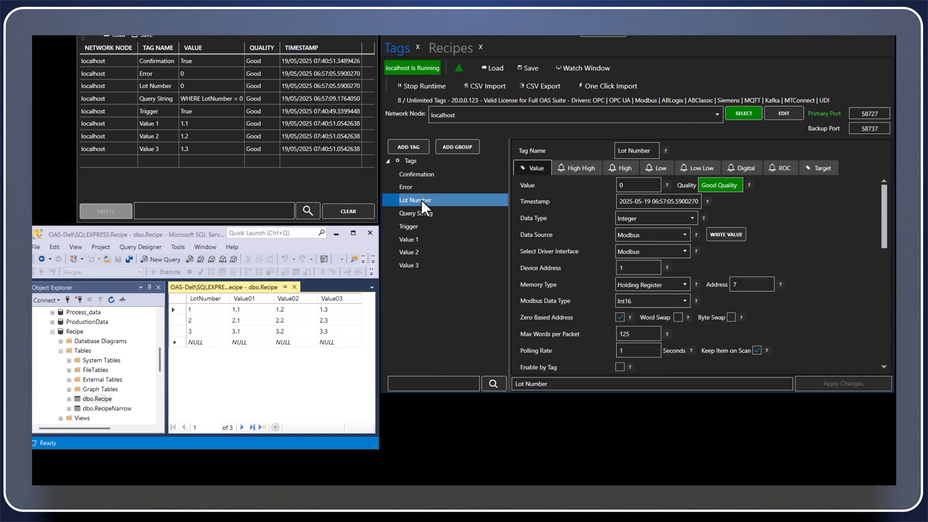
{"action": "left_click", "coordinate": [725, 234]}
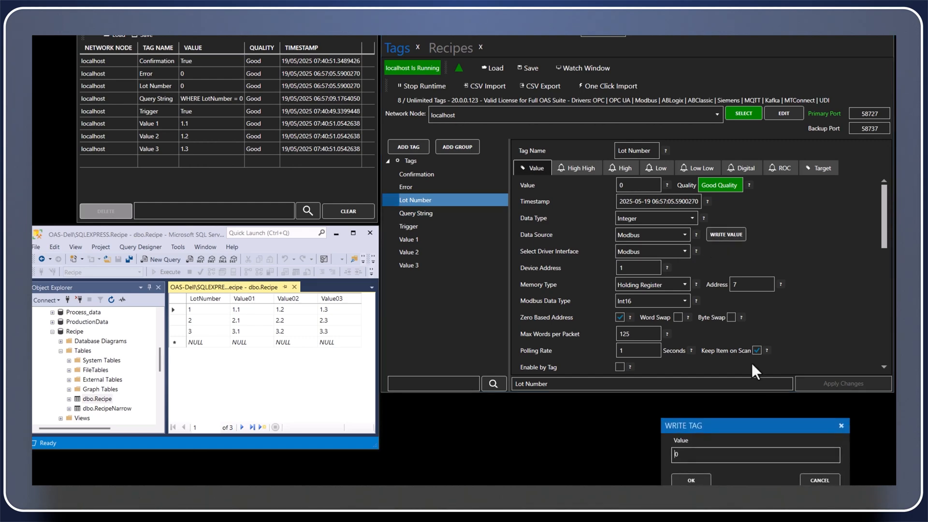
{"action": "left_click", "coordinate": [692, 476]}
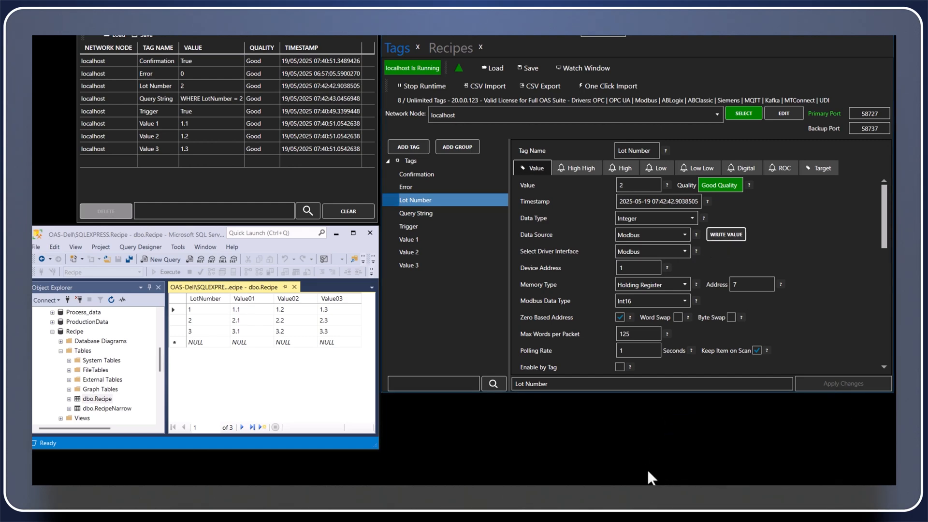
- Check the Query String tag's value, and retrigger the recipe by writing 0 followed by 1 to the Trigger tag
{"action": "left_click", "coordinate": [429, 213]}
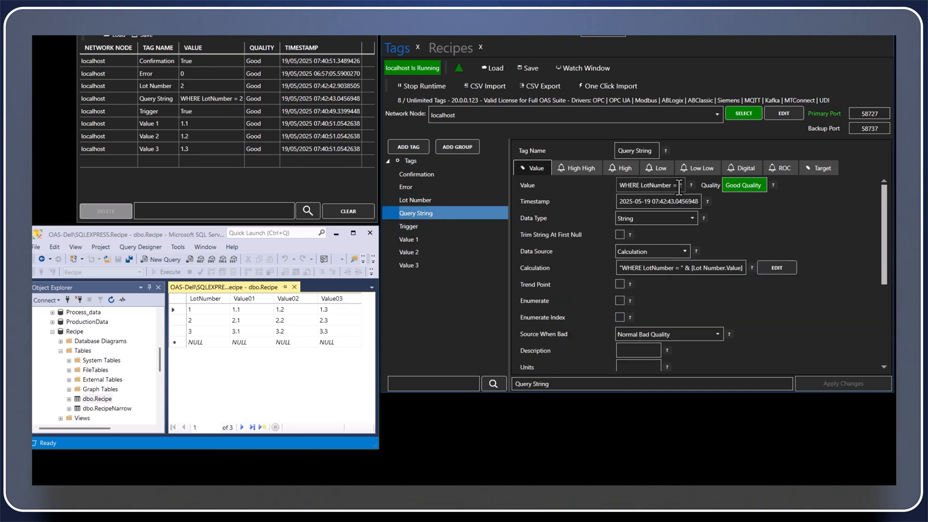
{"action": "left_click", "coordinate": [432, 226]}
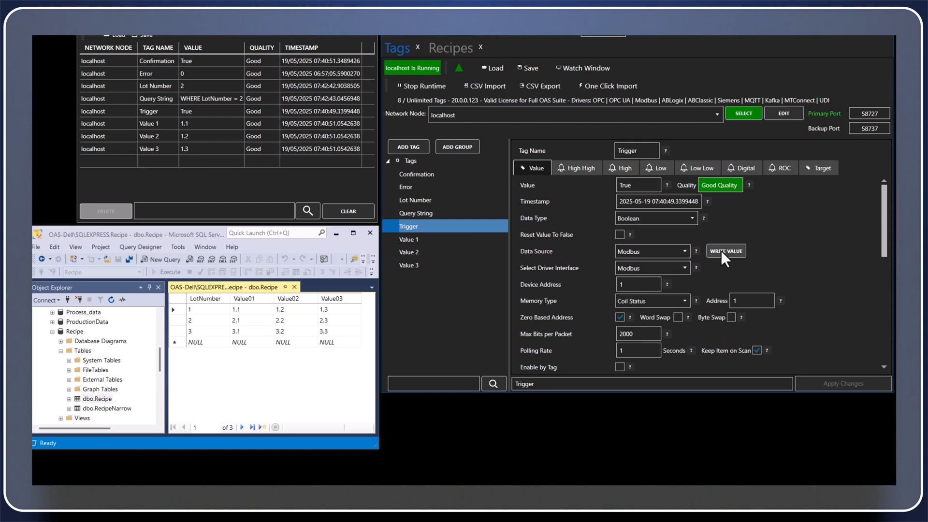
{"action": "left_click", "coordinate": [722, 250]}
{"action": "double_click", "coordinate": [680, 454]}
{"action": "type", "text": "False"}
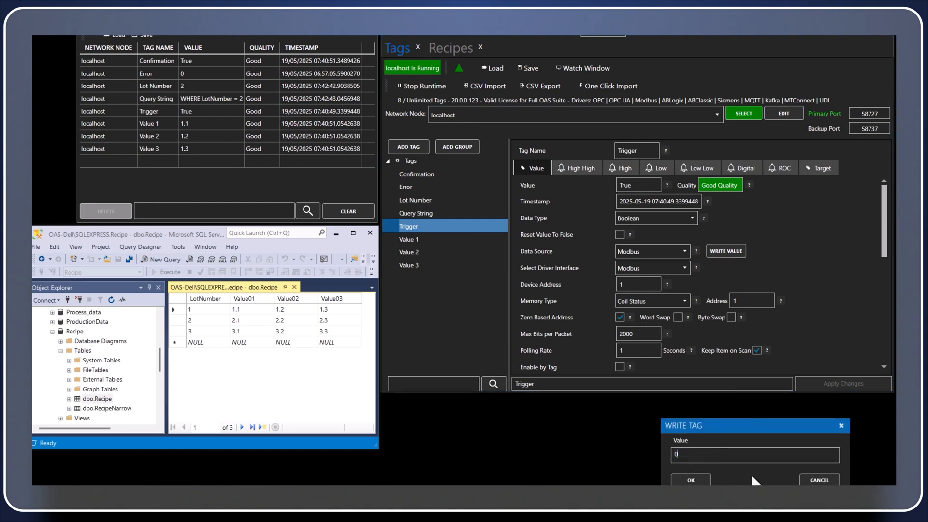
{"action": "left_click", "coordinate": [691, 478]}
{"action": "left_click", "coordinate": [726, 251]}
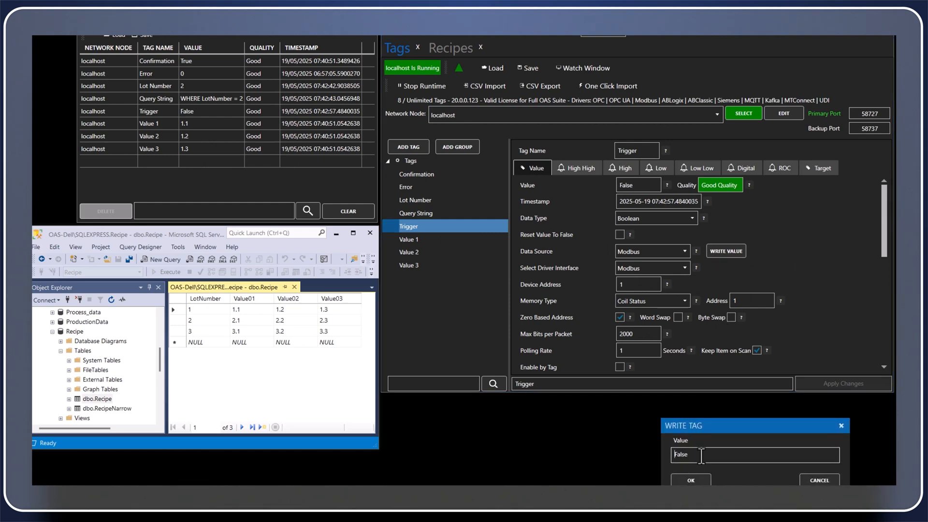
{"action": "type", "text": "1"}
{"action": "left_click", "coordinate": [706, 481]}
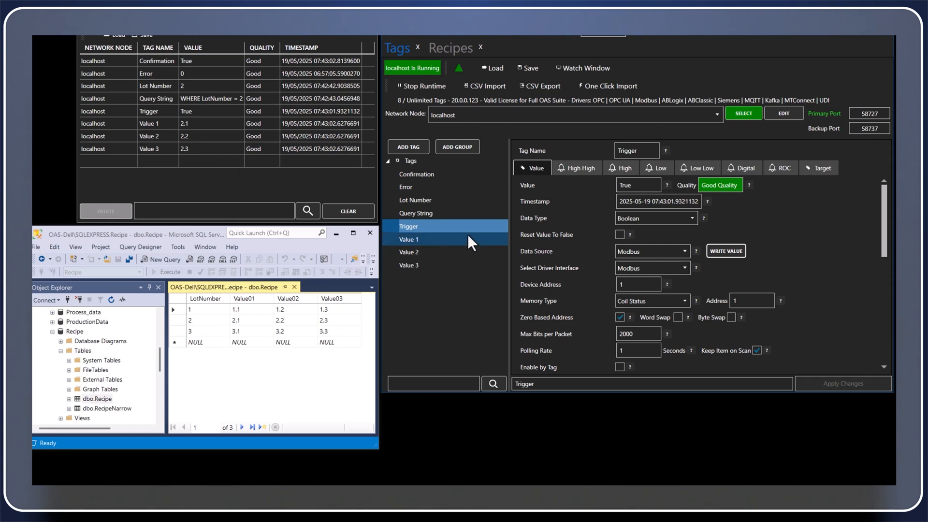
- Return to the recipe configuration and look up the supported aggregate SQL functions in the Getting Started – Recipes documentation
{"action": "left_click", "coordinate": [451, 48]}
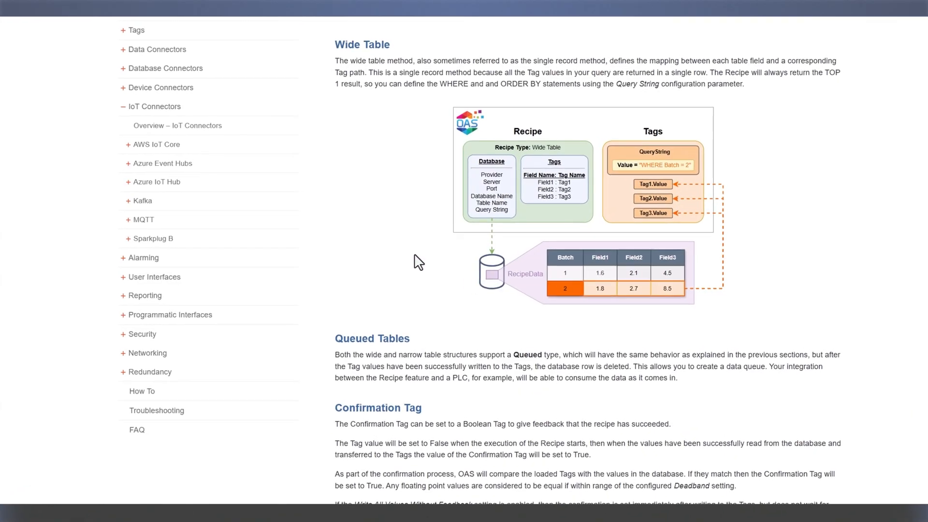
{"action": "left_click", "coordinate": [123, 69]}
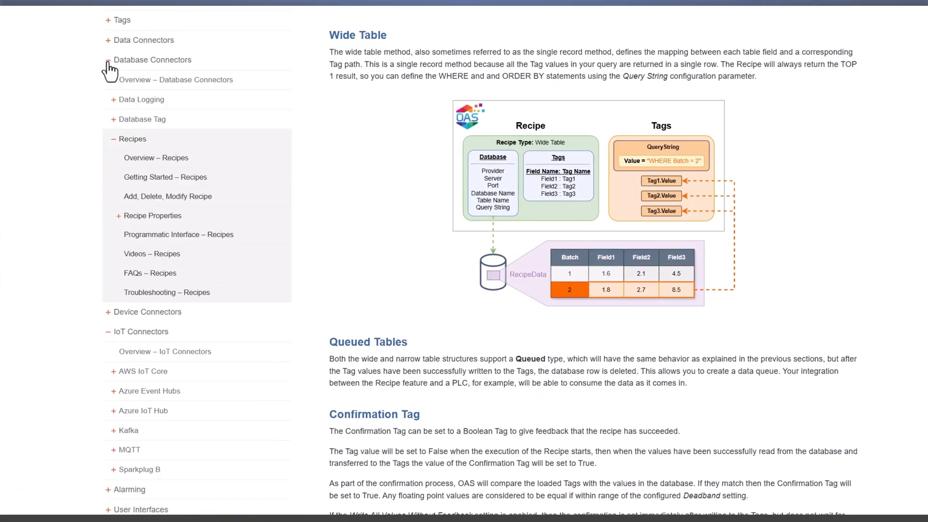
{"action": "left_click", "coordinate": [138, 180]}
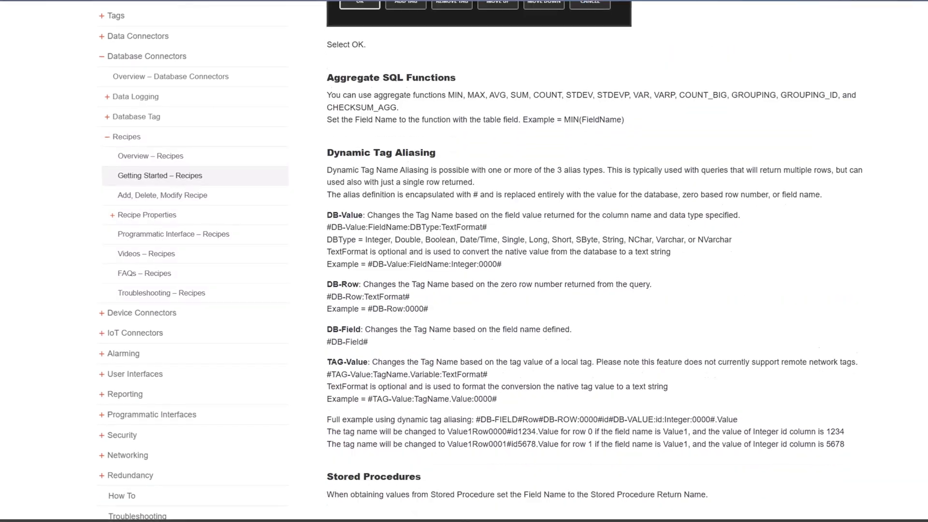
{"action": "scroll", "coordinate": [579, 57], "scroll_direction": "down", "scroll_amount": 1}
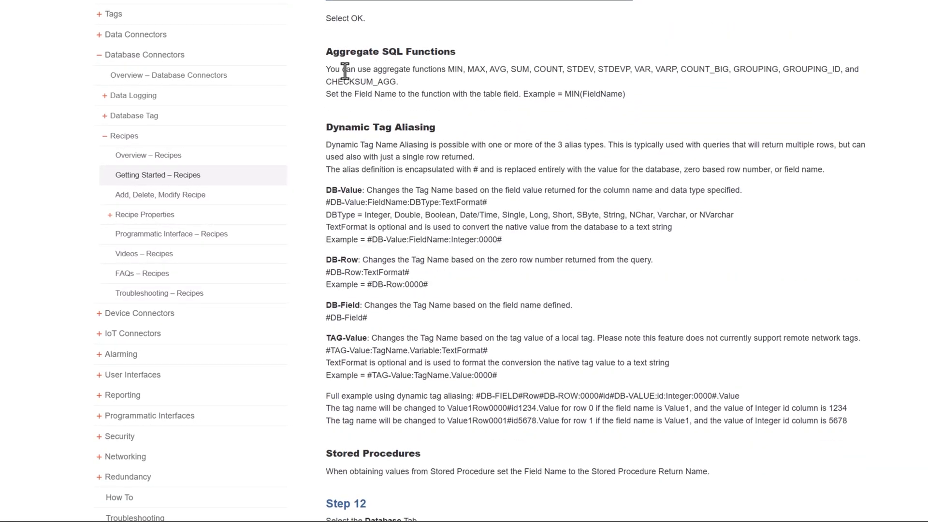
{"action": "left_click_drag", "start_coordinate": [447, 70], "coordinate": [454, 77]}
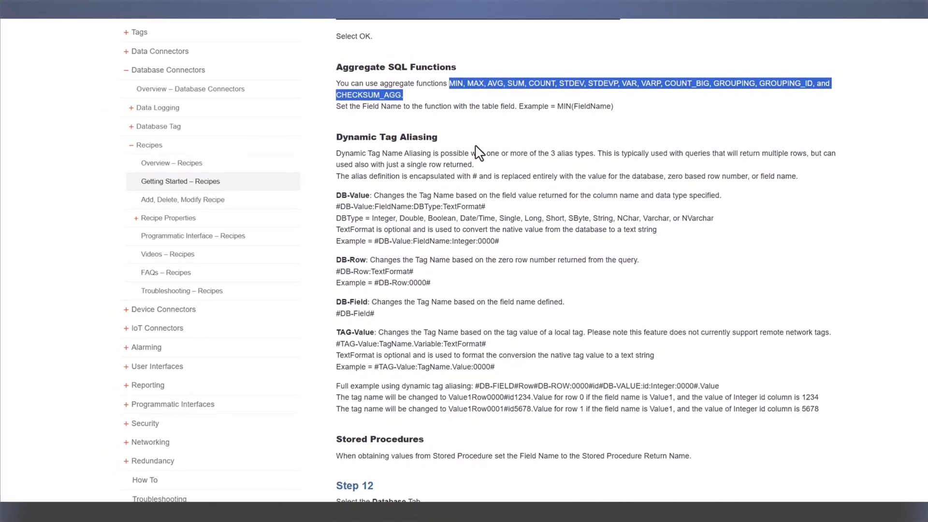
{"action": "left_click", "coordinate": [472, 97]}
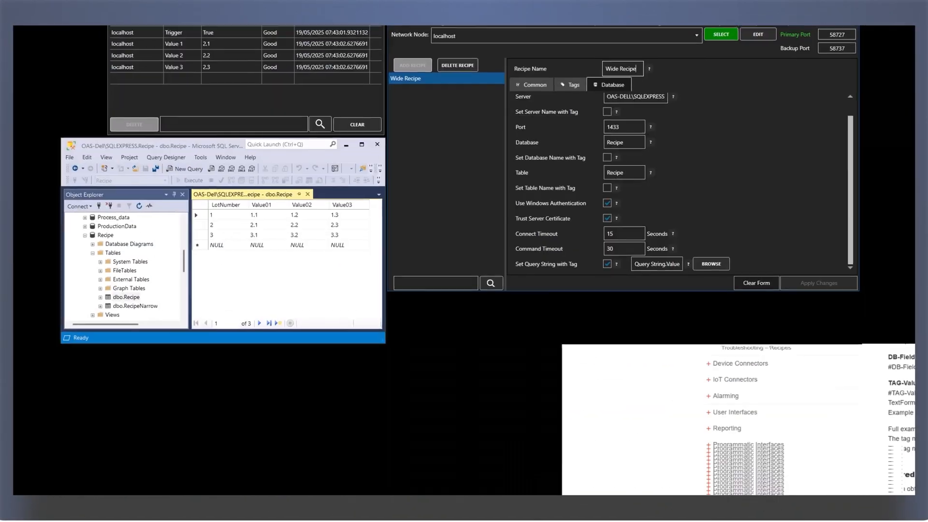
- Change the Wide Recipe's first two field names to AVG(Value01) and MIN(Value02)
{"action": "left_click", "coordinate": [571, 84]}
{"action": "left_click", "coordinate": [524, 160]}
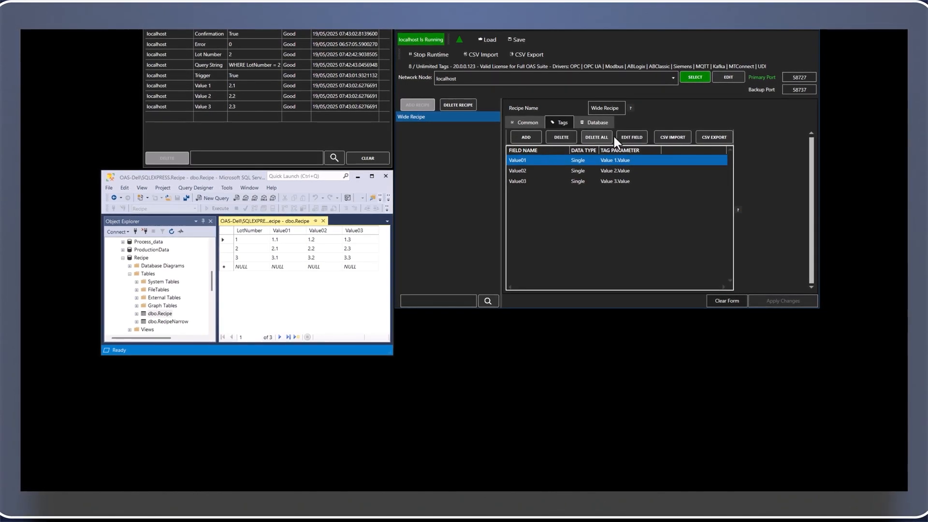
{"action": "left_click", "coordinate": [628, 137]}
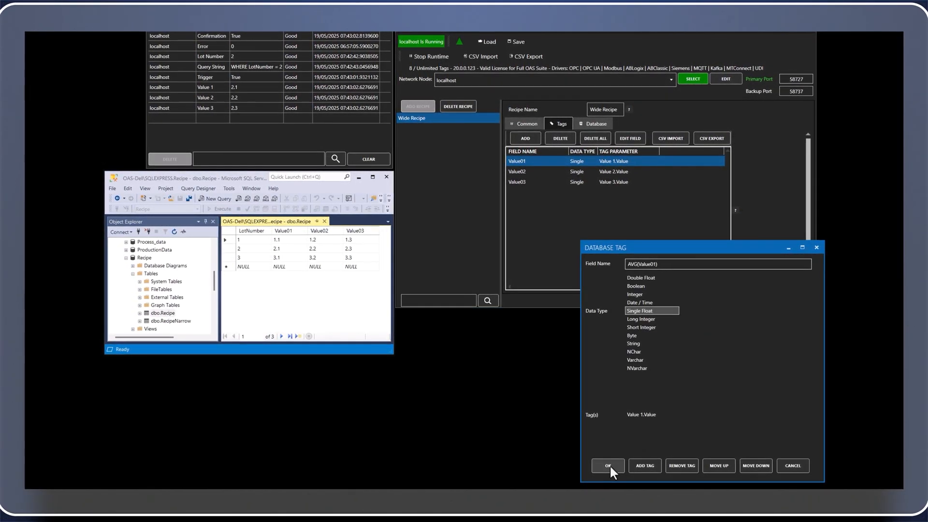
{"action": "left_click", "coordinate": [610, 466]}
{"action": "left_click", "coordinate": [517, 171]}
{"action": "left_click", "coordinate": [630, 139]}
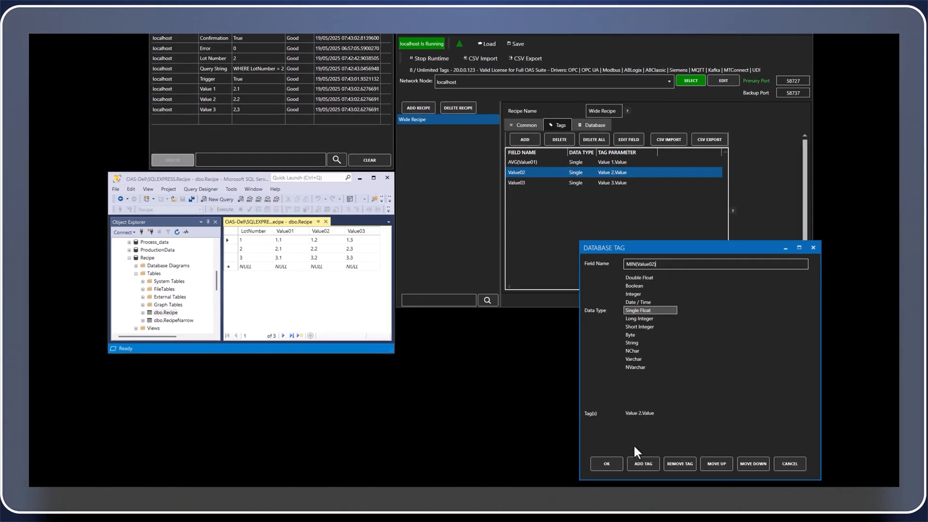
{"action": "left_click", "coordinate": [609, 463]}
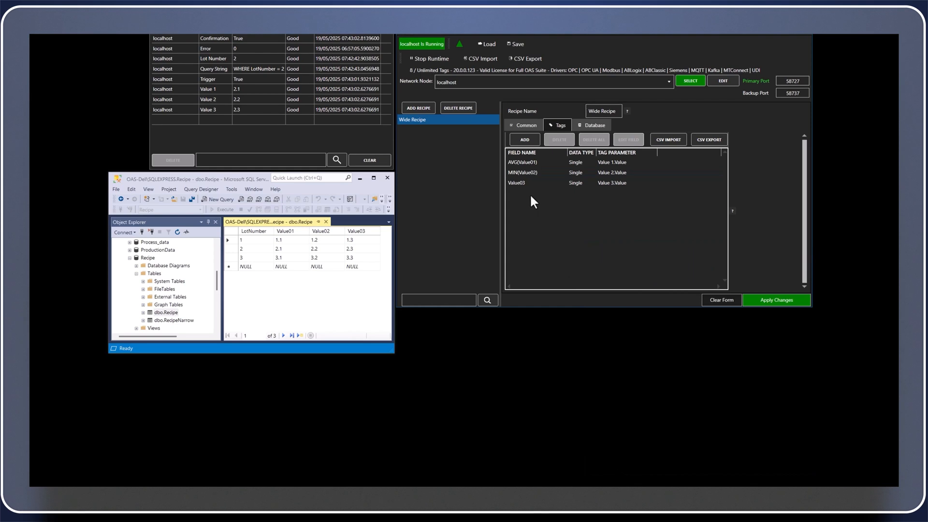
- Change the Wide Recipe's third field name to MAX(Value03)
{"action": "left_click", "coordinate": [523, 184]}
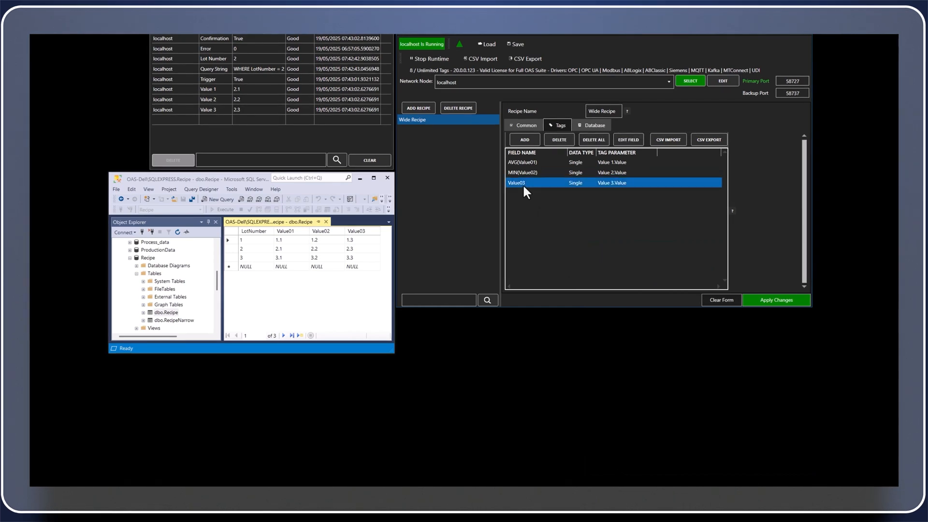
{"action": "left_click", "coordinate": [624, 141]}
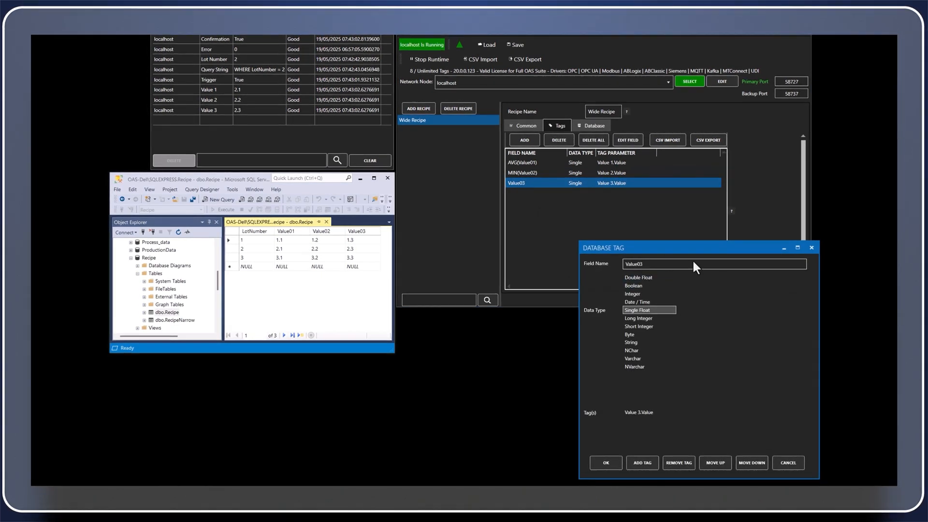
{"action": "key", "text": "Home"}
{"action": "type", "text": "MAX"}
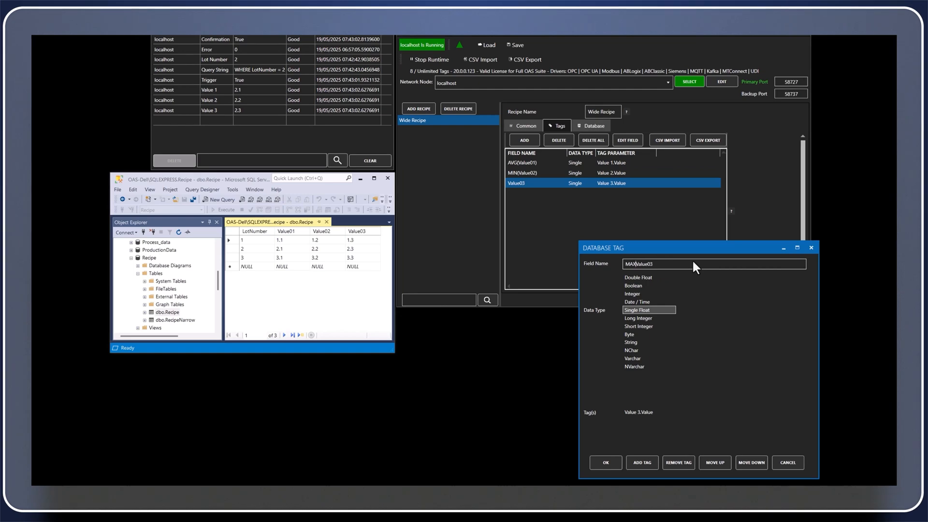
{"action": "type", "text": "("}
{"action": "key", "text": "End"}
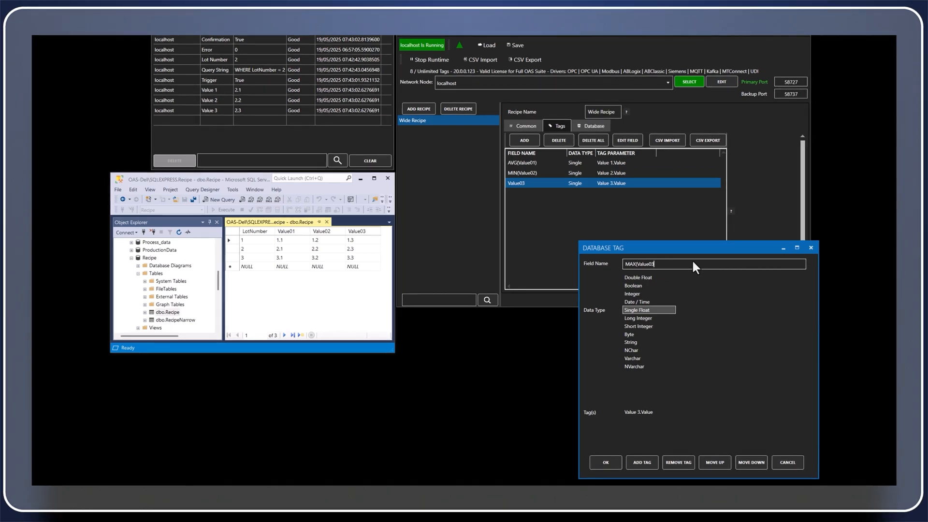
{"action": "key", "text": "Return"}
- Turn off setting the query string with a tag in the database settings and apply the recipe changes
{"action": "left_click", "coordinate": [580, 126]}
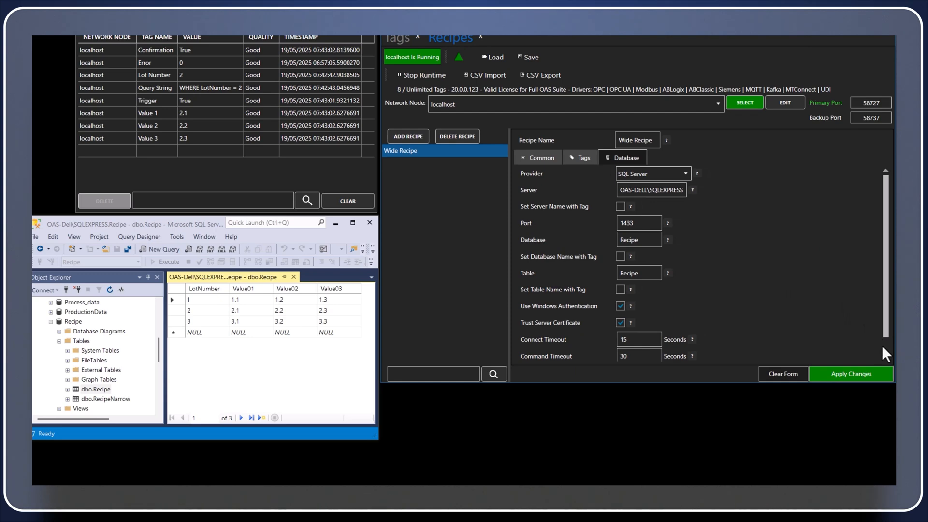
{"action": "scroll", "coordinate": [884, 351], "scroll_direction": "down", "scroll_amount": 1}
{"action": "left_click", "coordinate": [828, 371]}
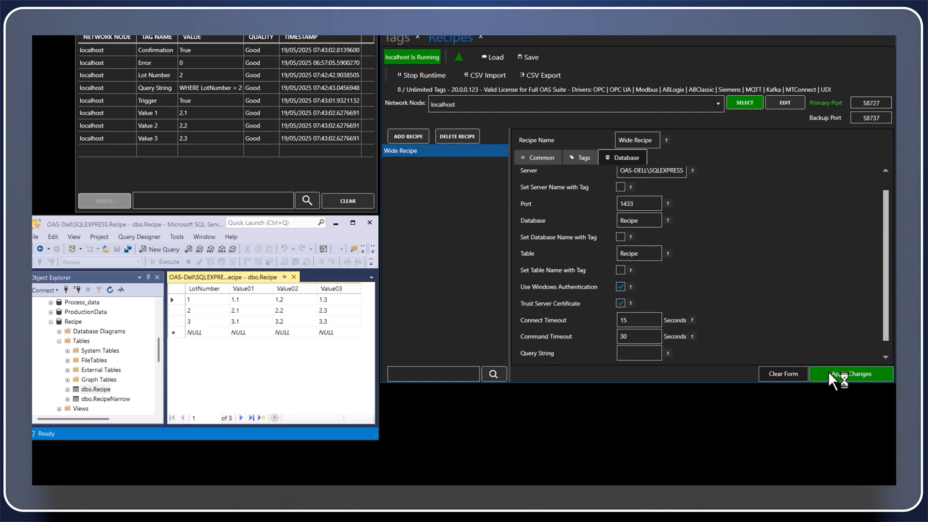
- Reset the Trigger tag to False, then write 1 to it to run the Wide Recipe with the aggregate functions
{"action": "left_click", "coordinate": [402, 39]}
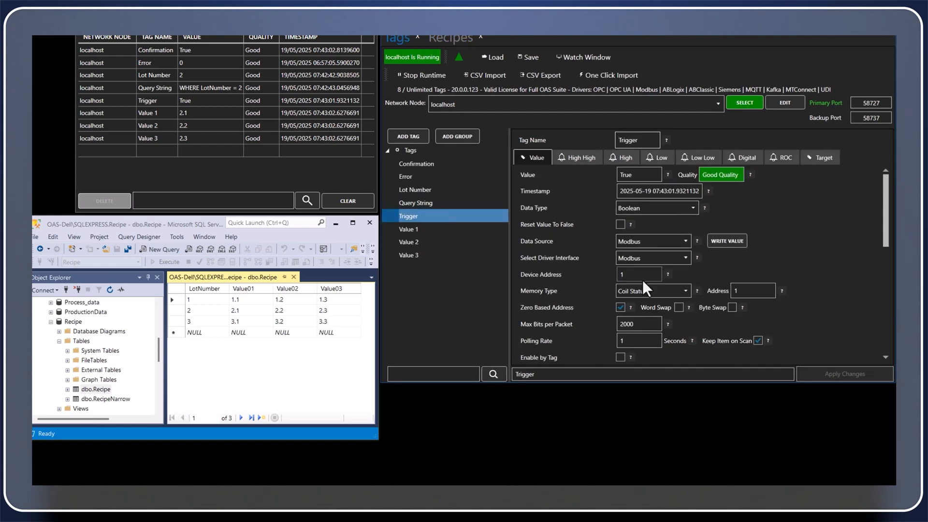
{"action": "left_click", "coordinate": [731, 245]}
{"action": "left_click_drag", "start_coordinate": [711, 442], "coordinate": [658, 444]}
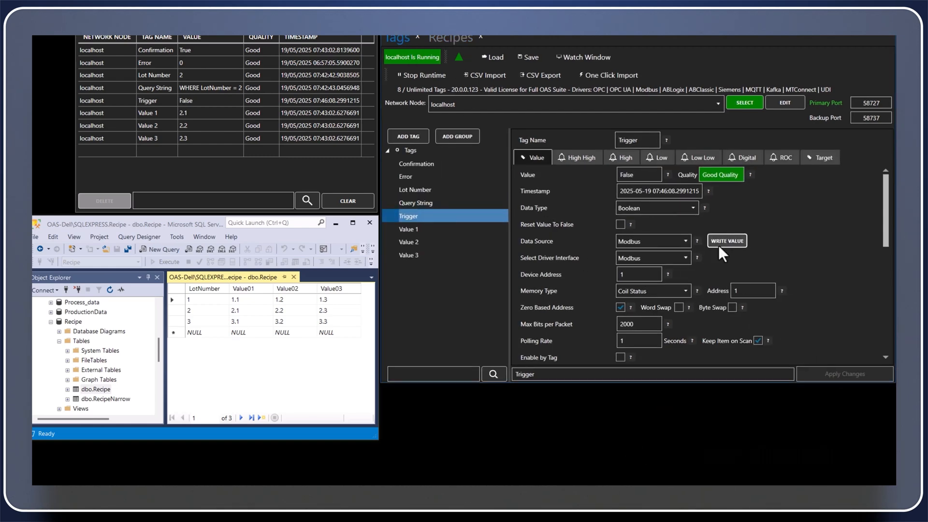
{"action": "left_click", "coordinate": [722, 246]}
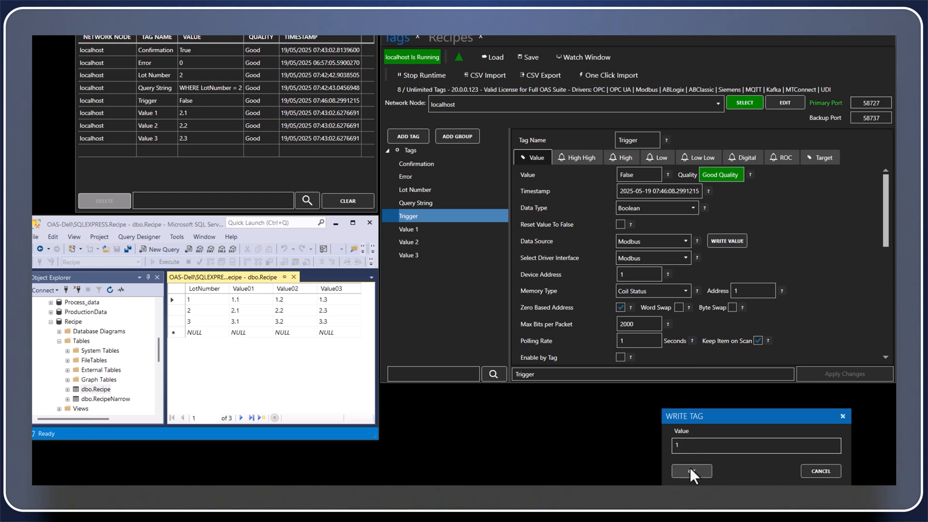
{"action": "type", "text": "1"}
{"action": "left_click", "coordinate": [690, 470]}
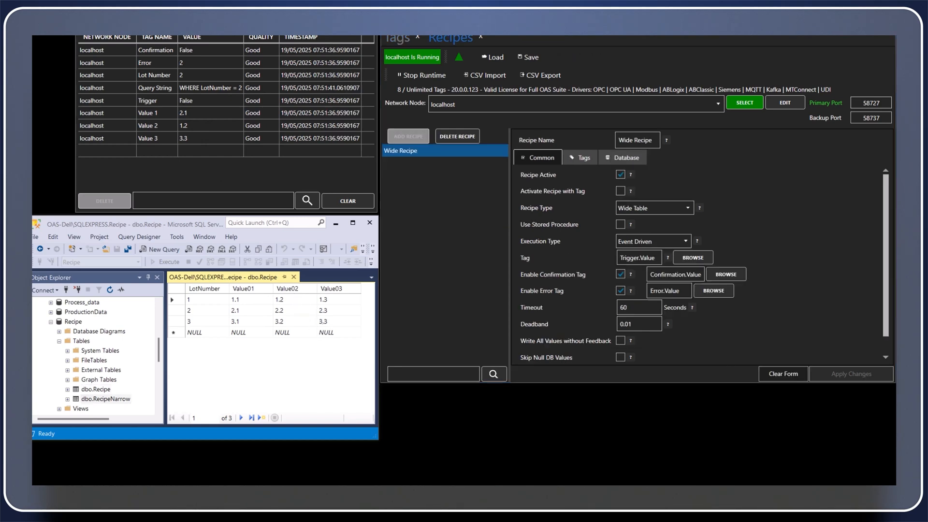
- Open the top 200 rows of the dbo.RecipeNarrow table for editing in SQL Server Management Studio
{"action": "right_click", "coordinate": [111, 398]}
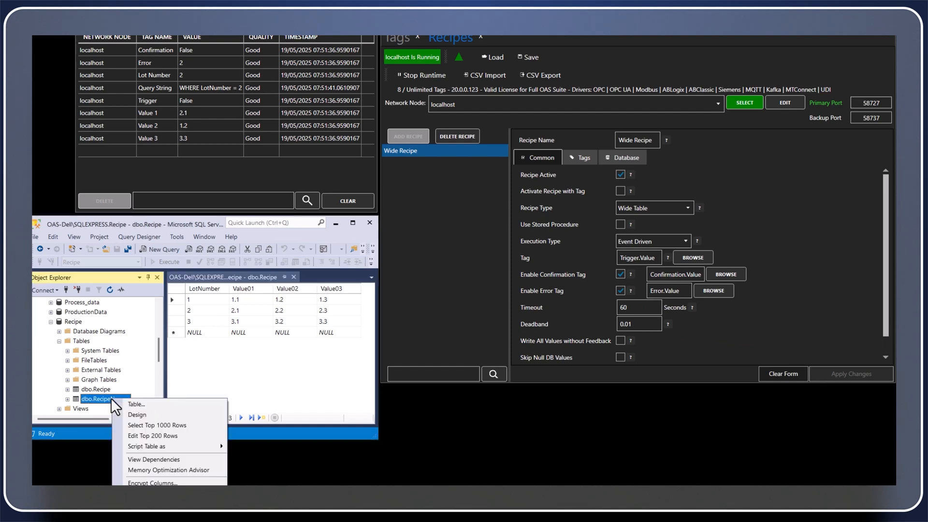
{"action": "left_click", "coordinate": [149, 435]}
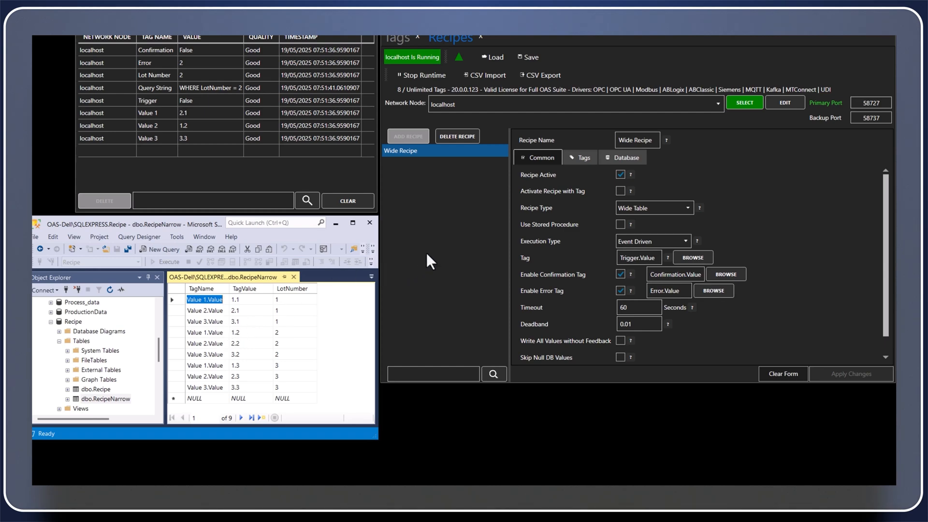
- Deactivate the Wide Recipe in the recipe configuration and apply the change
{"action": "left_click", "coordinate": [632, 140]}
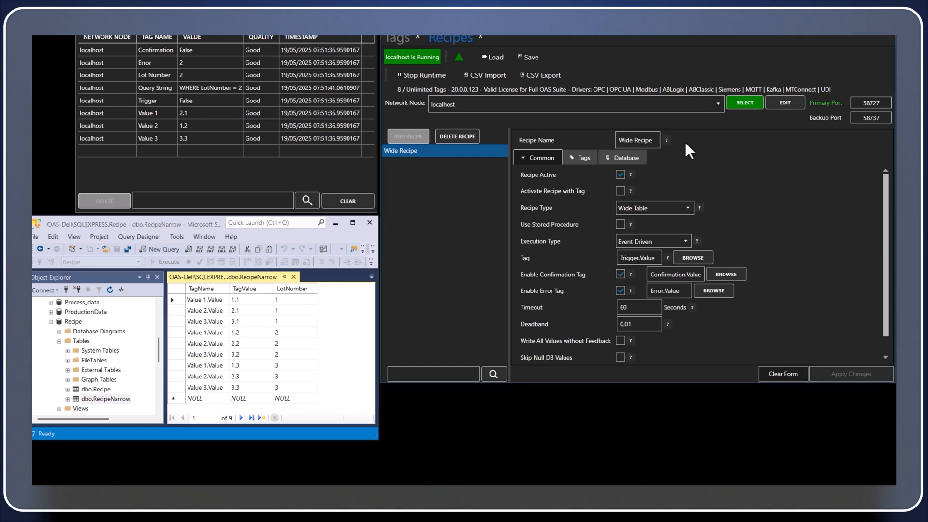
{"action": "left_click", "coordinate": [622, 175]}
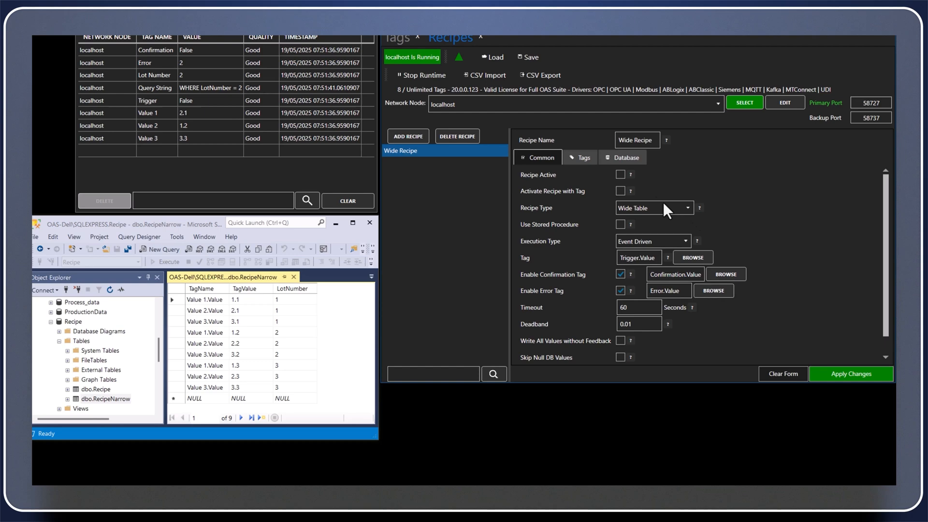
{"action": "left_click", "coordinate": [835, 370]}
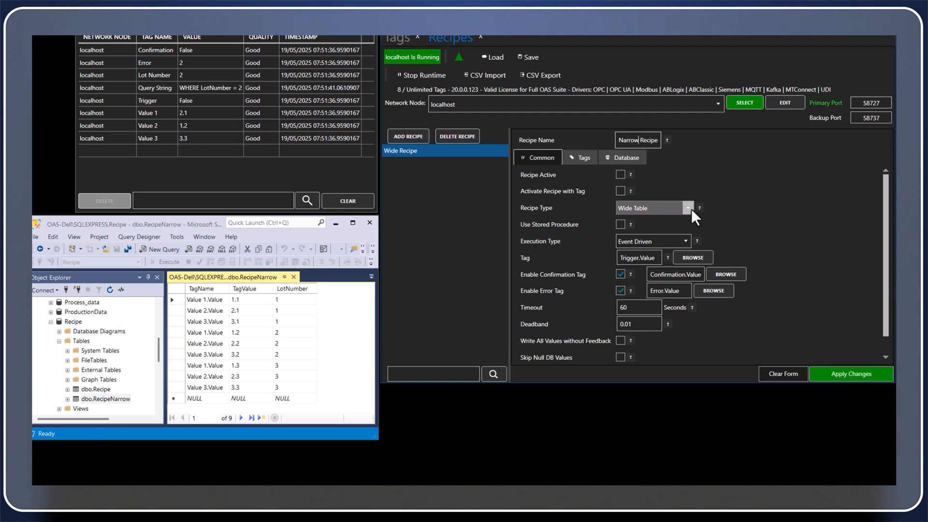
- Set up a recipe named Narrow Recipe of type Narrow Table, with TagName as the tag name field and TagValue as the value field
{"action": "left_click", "coordinate": [691, 208]}
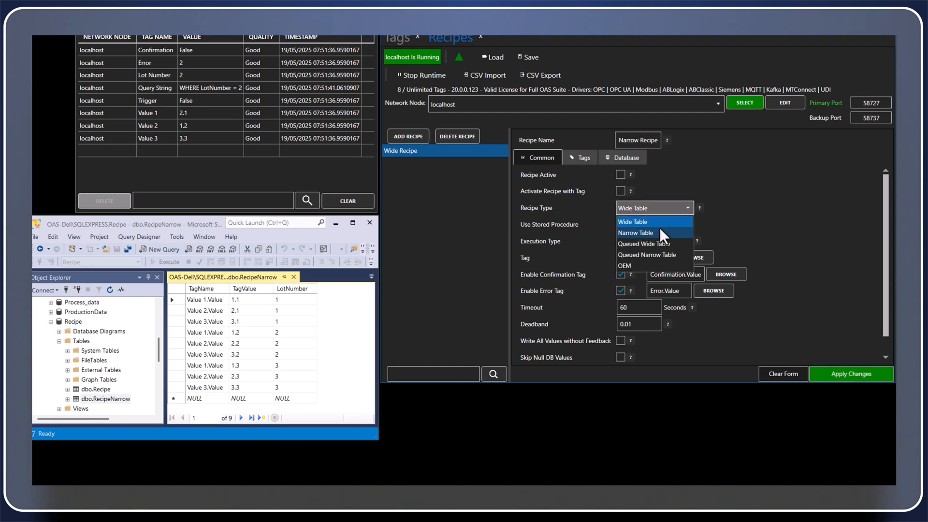
{"action": "left_click", "coordinate": [663, 227]}
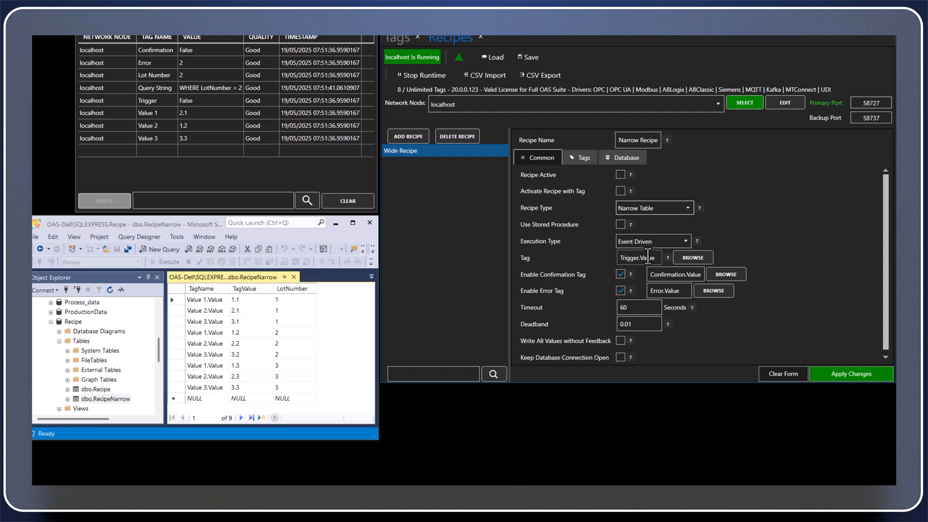
{"action": "left_click", "coordinate": [581, 155]}
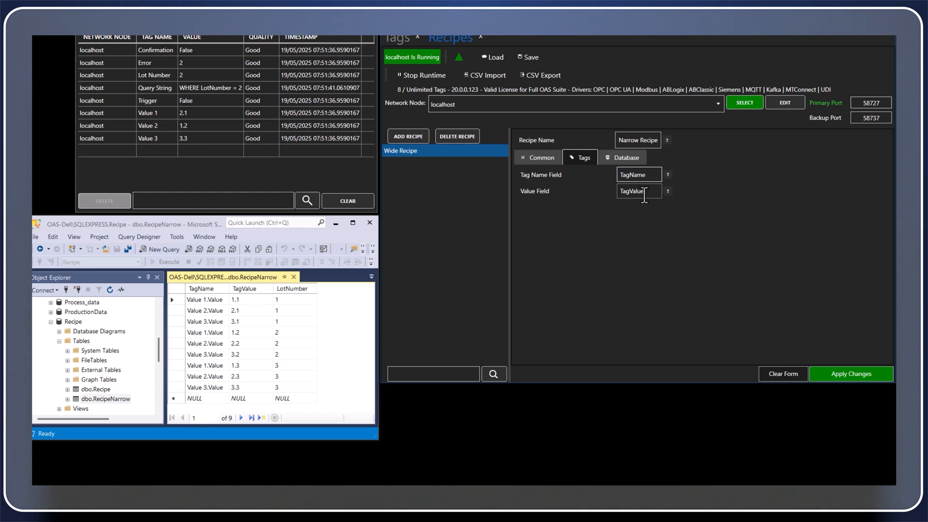
- Set the Narrow Recipe's database table to RecipeNarrow and have its query string set by the Query String.Value tag
{"action": "left_click", "coordinate": [626, 158]}
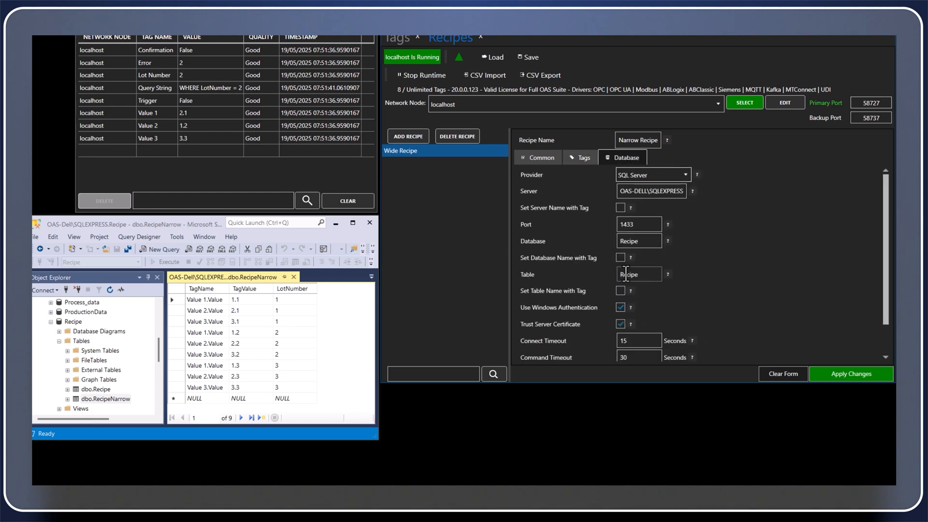
{"action": "left_click", "coordinate": [642, 276]}
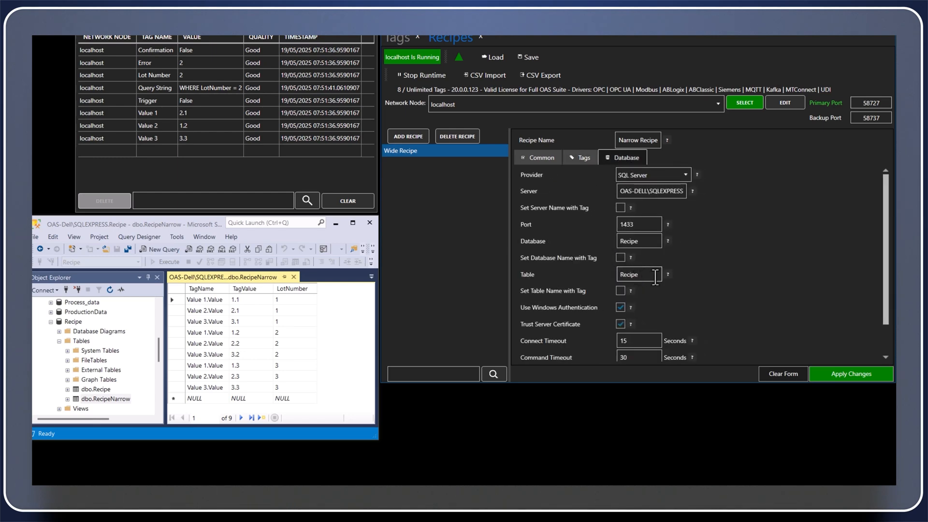
{"action": "type", "text": "Narrow"}
{"action": "scroll", "coordinate": [604, 356], "scroll_direction": "down", "scroll_amount": 2}
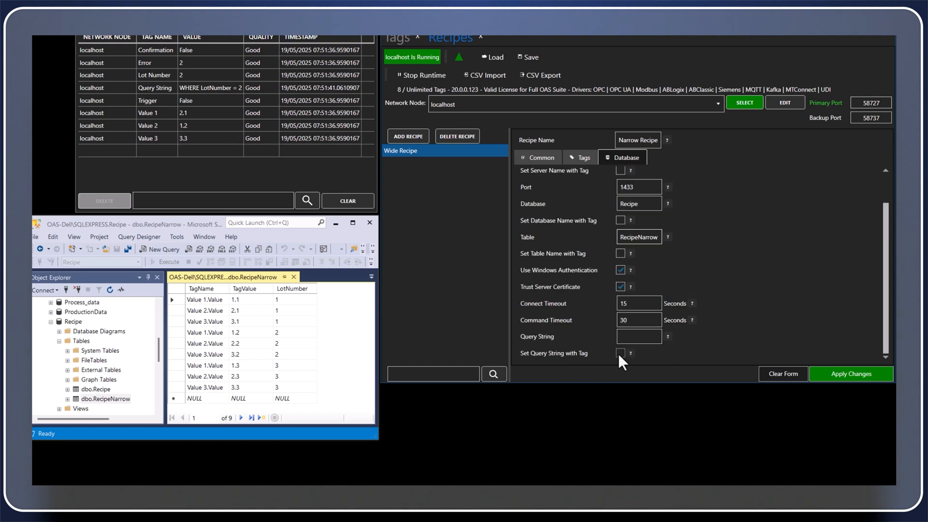
{"action": "left_click", "coordinate": [620, 353]}
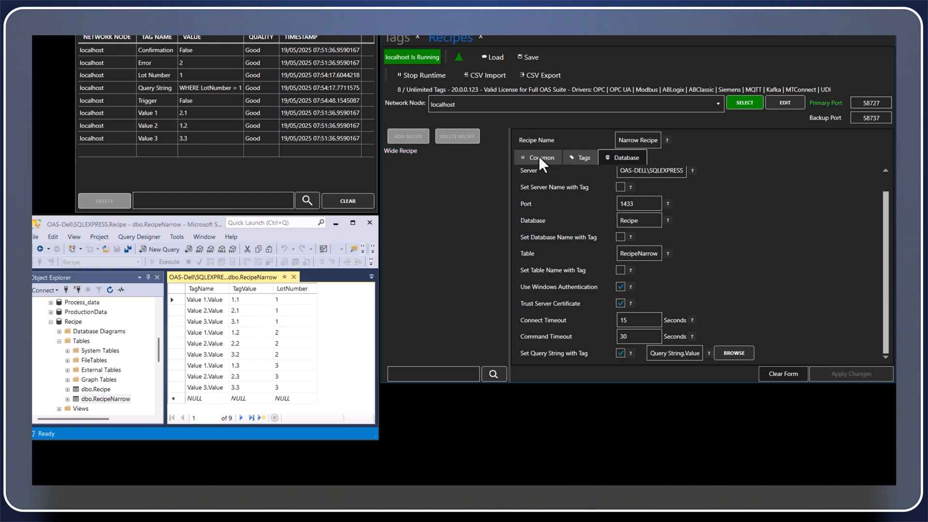
- Make the Narrow Recipe active and add it to the recipe list
{"action": "left_click", "coordinate": [540, 159]}
{"action": "left_click", "coordinate": [621, 174]}
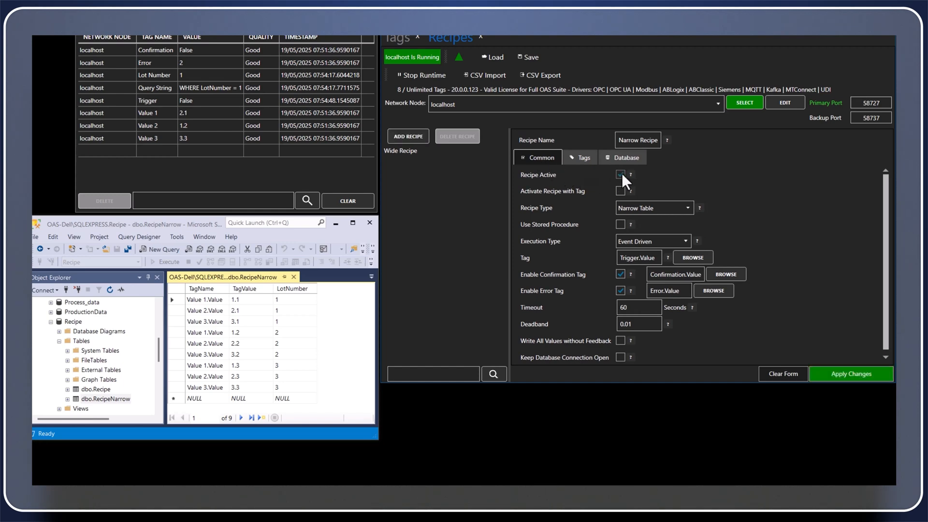
{"action": "left_click", "coordinate": [414, 135]}
- Write 1 to the Trigger tag to run the Narrow Recipe for lot number 1
{"action": "left_click", "coordinate": [402, 38]}
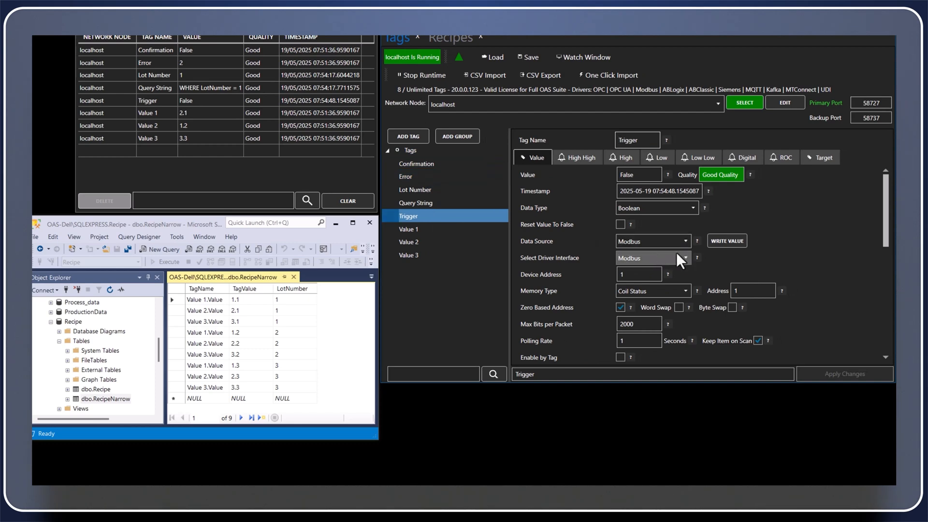
{"action": "left_click", "coordinate": [726, 242]}
{"action": "type", "text": "1"}
{"action": "left_click", "coordinate": [699, 470]}
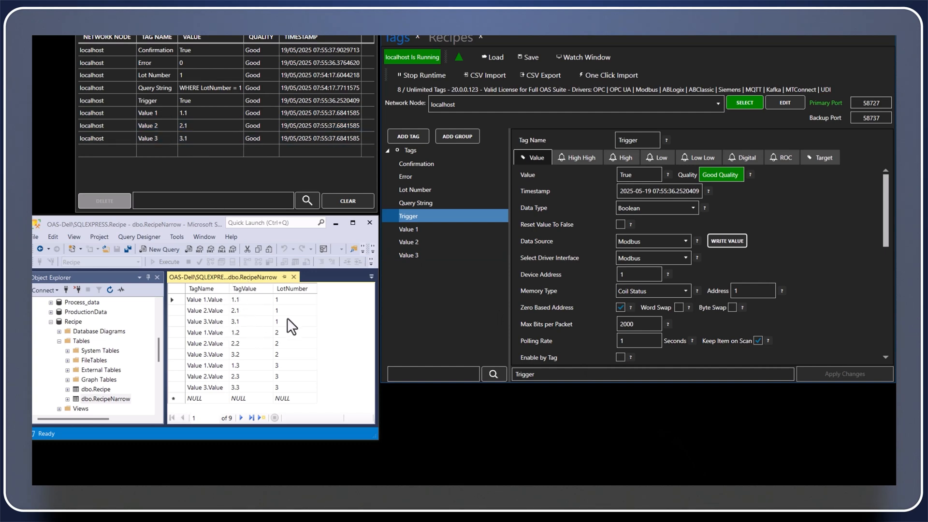
- Write 3 to the Lot Number tag
{"action": "left_click", "coordinate": [427, 189]}
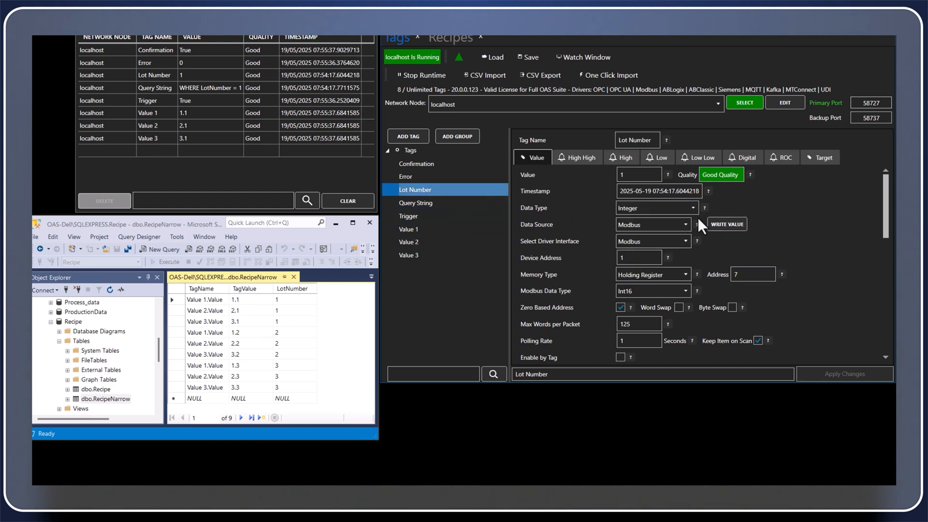
{"action": "left_click", "coordinate": [725, 224]}
{"action": "type", "text": "3"}
{"action": "left_click", "coordinate": [691, 470]}
- Reset the Trigger tag to 0, then set it to True to run the Narrow Recipe for lot number 3
{"action": "left_click", "coordinate": [408, 216]}
{"action": "left_click", "coordinate": [725, 241]}
{"action": "left_click_drag", "start_coordinate": [701, 444], "coordinate": [674, 444]}
{"action": "type", "text": "0"}
{"action": "left_click", "coordinate": [692, 471]}
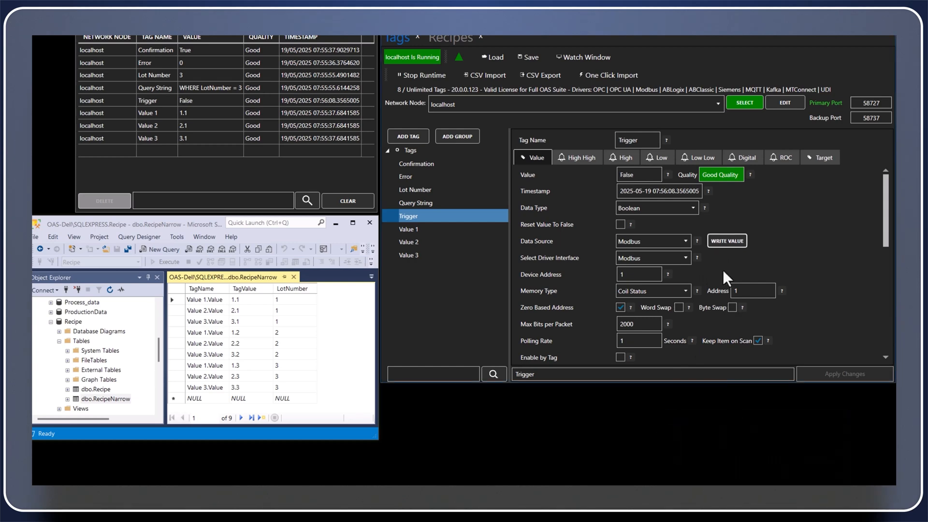
{"action": "left_click", "coordinate": [720, 244]}
{"action": "left_click_drag", "start_coordinate": [692, 444], "coordinate": [656, 447]}
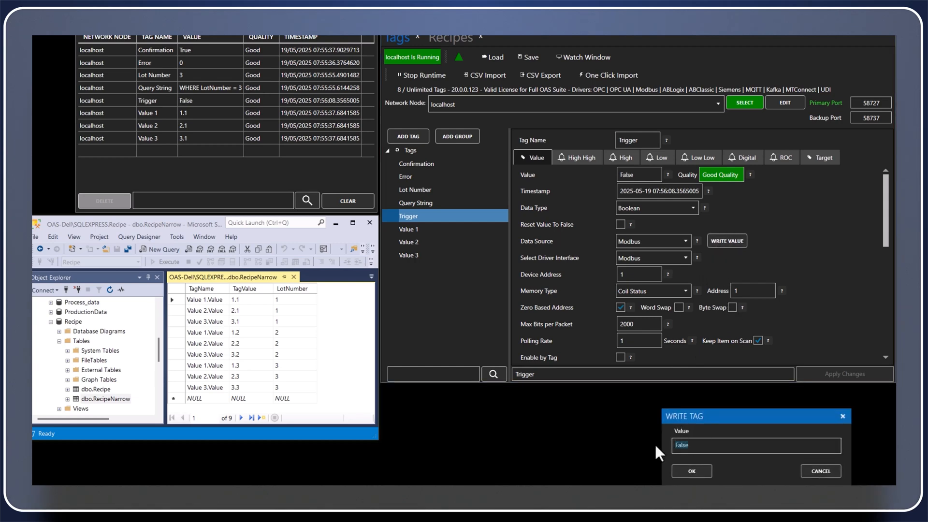
{"action": "left_click", "coordinate": [691, 470]}
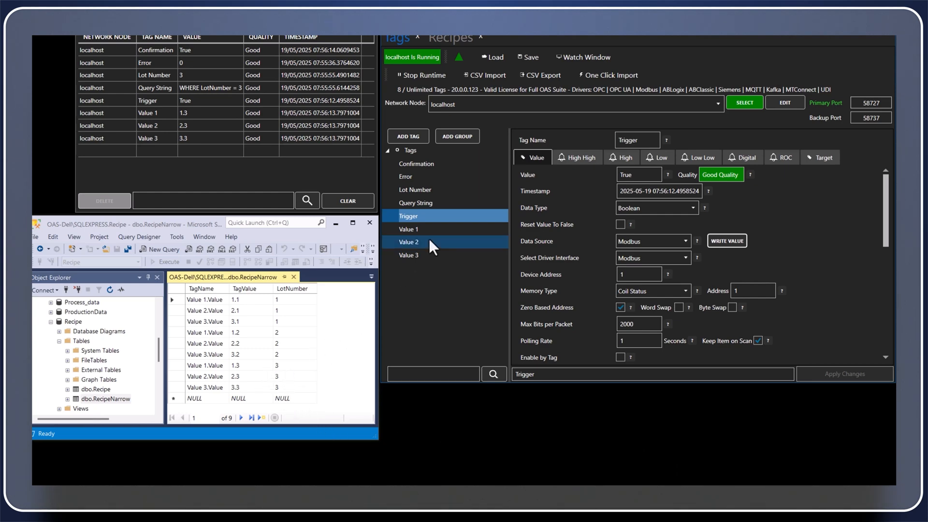
- Enable Log Recipe Transactions in the System Logging options and go to the transaction log path setting
{"action": "left_click", "coordinate": [442, 36]}
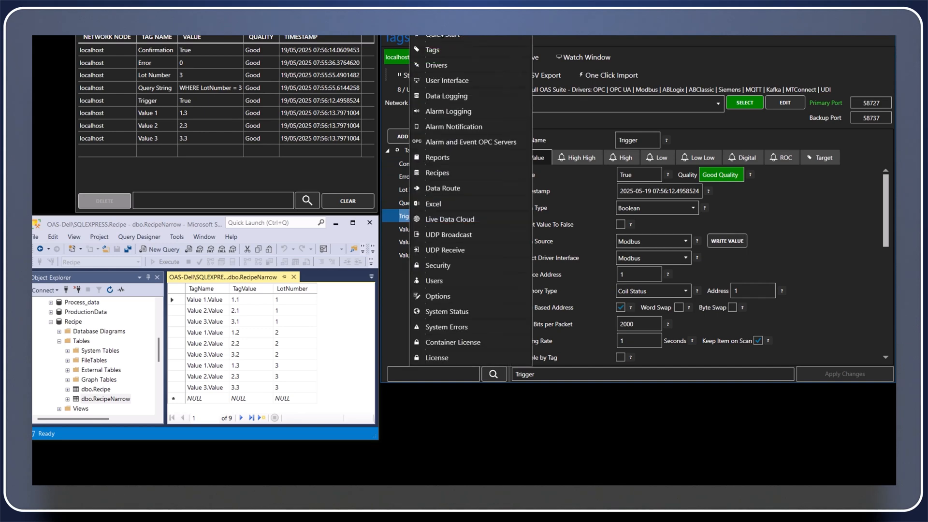
{"action": "left_click", "coordinate": [441, 296]}
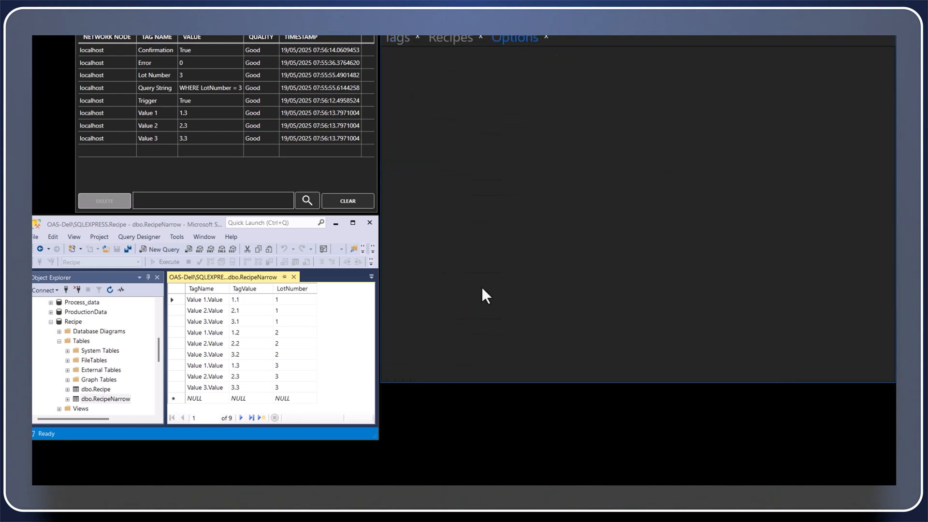
{"action": "left_click", "coordinate": [524, 187]}
{"action": "scroll", "coordinate": [537, 330], "scroll_direction": "down", "scroll_amount": 10}
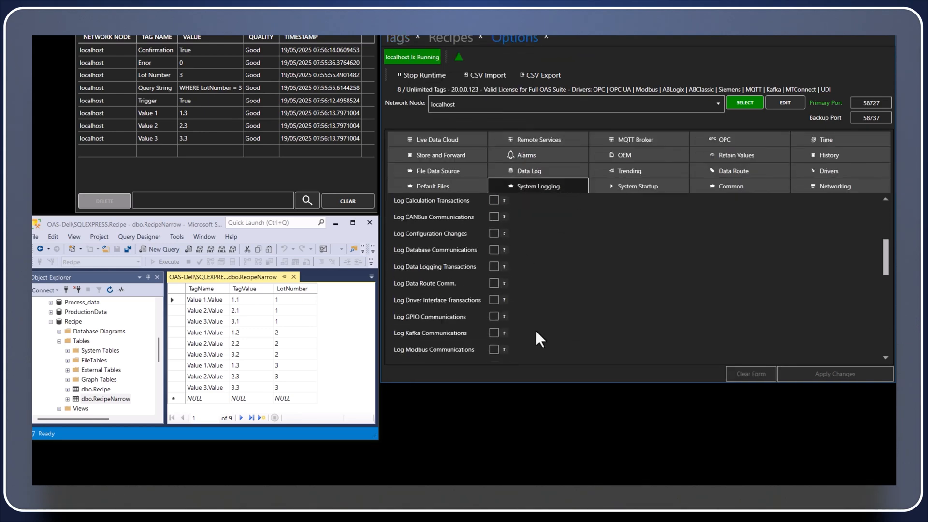
{"action": "scroll", "coordinate": [534, 330], "scroll_direction": "down", "scroll_amount": 5}
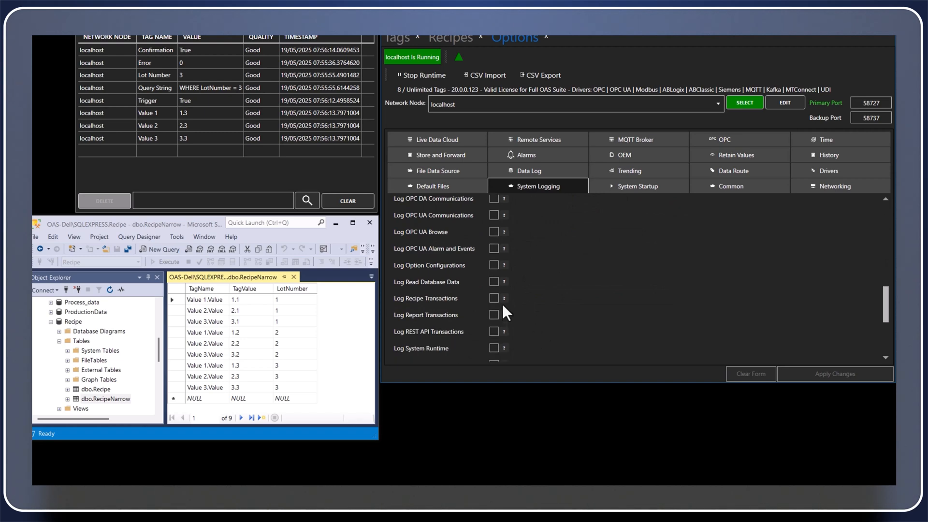
{"action": "left_click", "coordinate": [494, 297]}
{"action": "scroll", "coordinate": [539, 299], "scroll_direction": "down", "scroll_amount": 5}
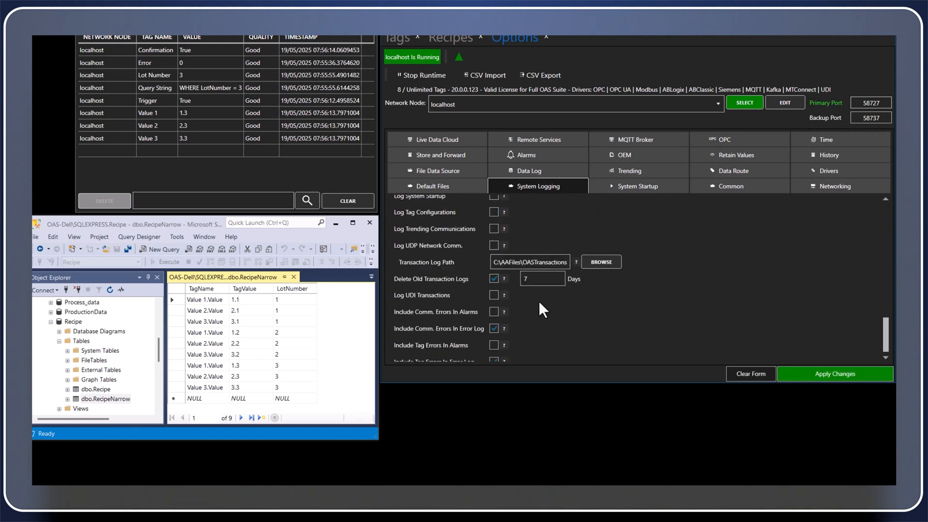